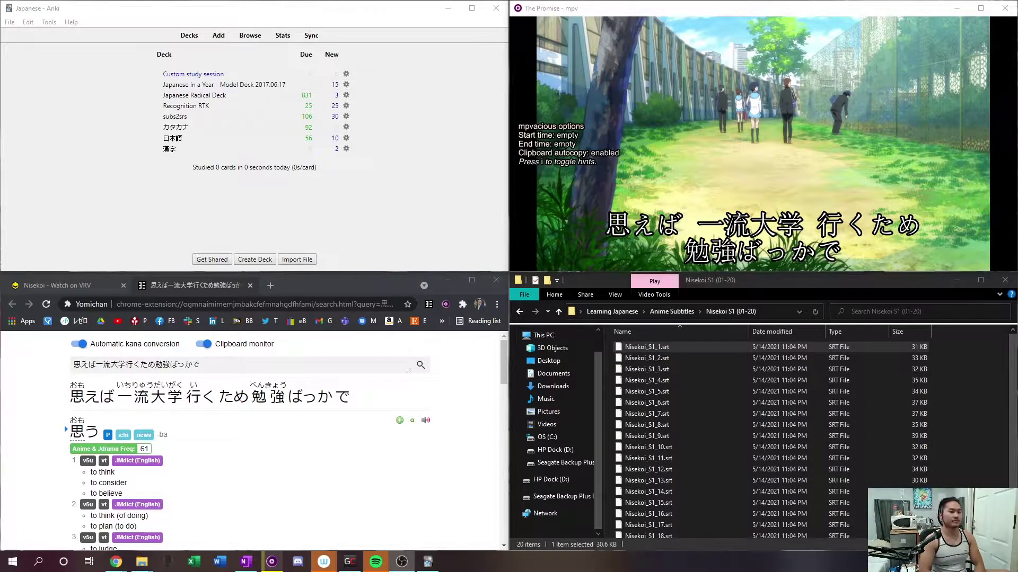
# - Play the episode to the subtitle 彼女はおろかモテたことすら一度もねえもんな and try shifting the subtitle delay in both directions
pyautogui.click(759, 144)
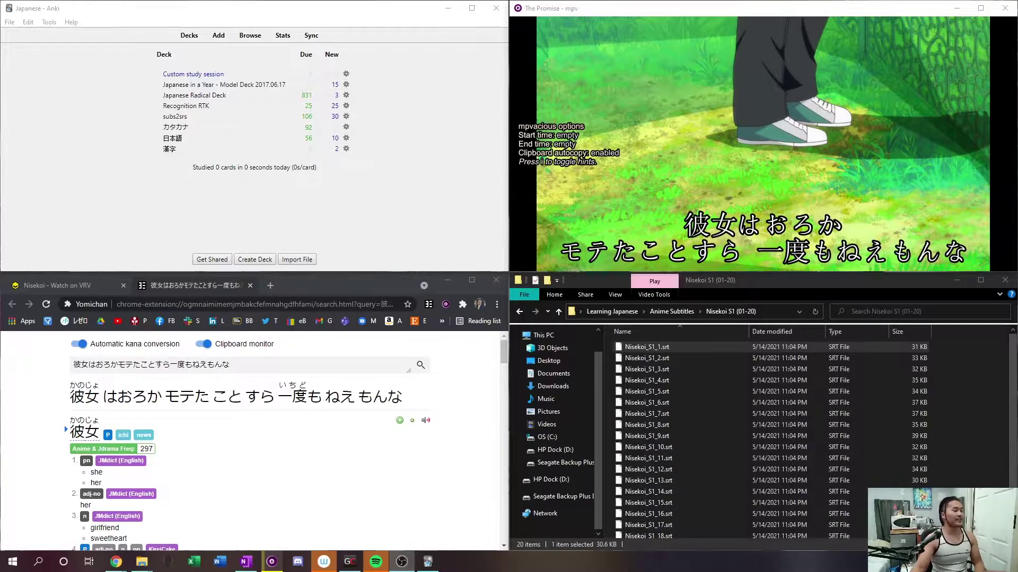
pyautogui.click(794, 194)
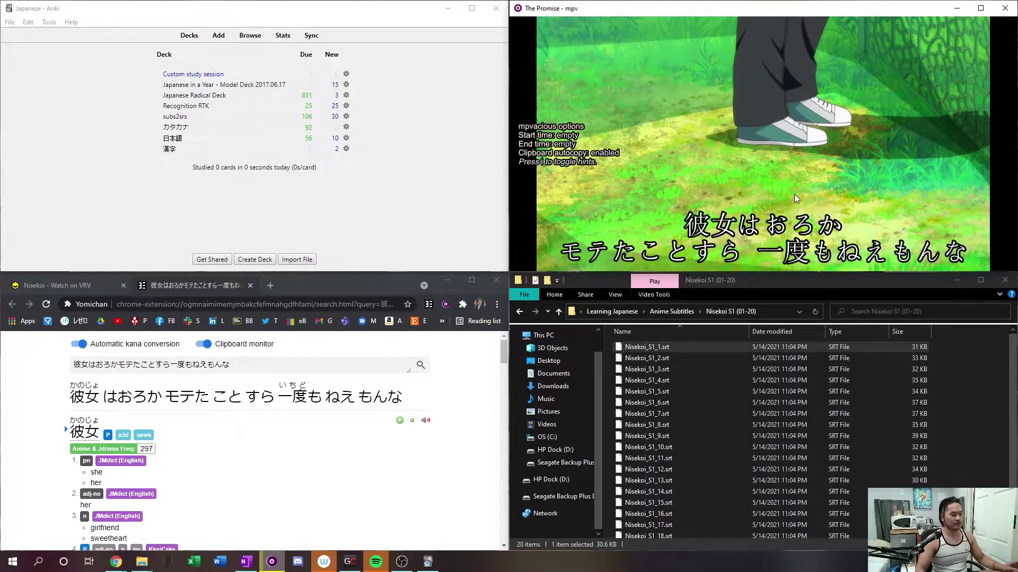
pyautogui.press('z')
pyautogui.press('z')
pyautogui.press('x')
pyautogui.press('x')
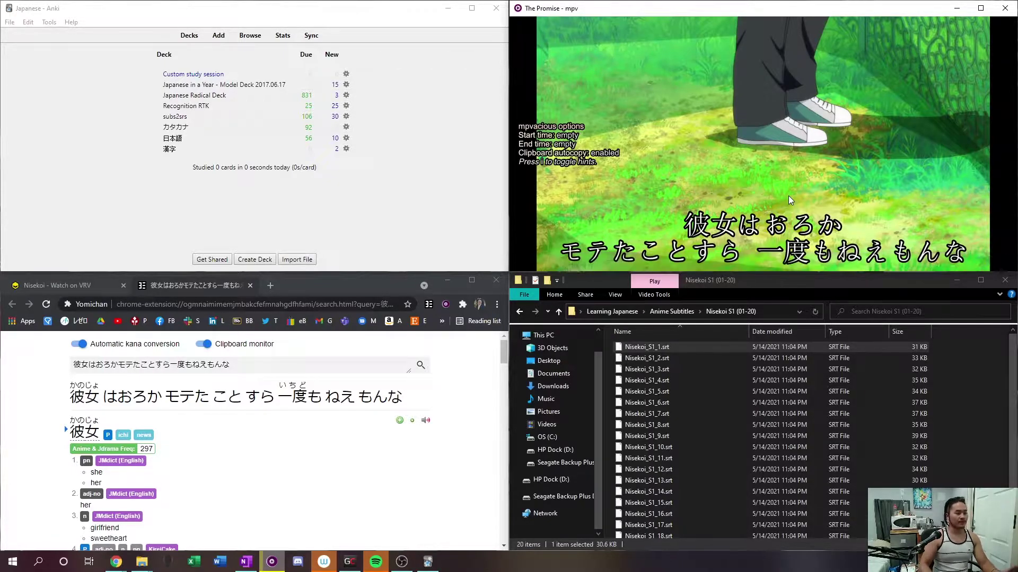
pyautogui.hotkey('ctrl', 'n')
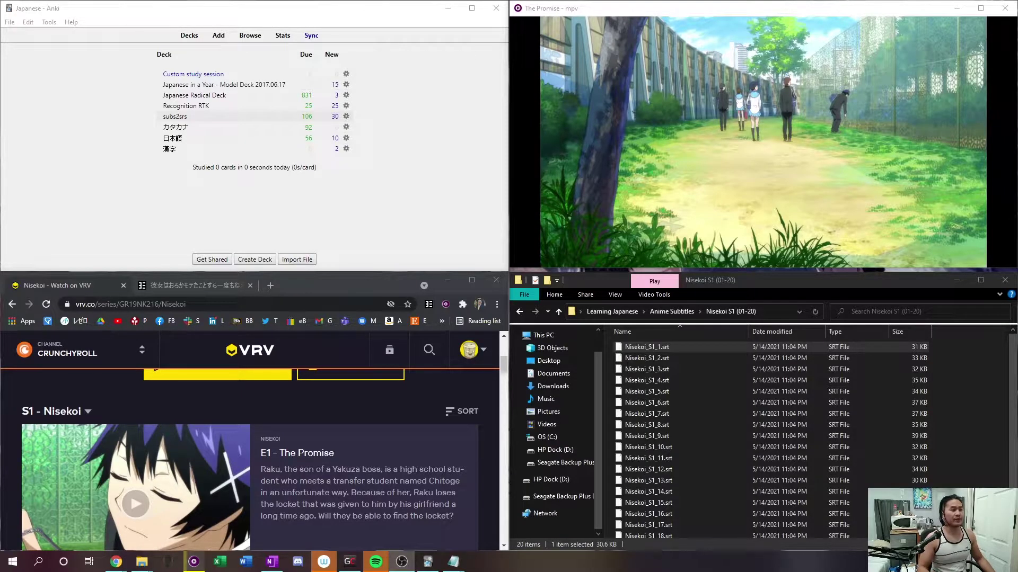
# - Return to the video player, hide the subtitles and jump back to the previous subtitle line
pyautogui.hotkey('alt', 'Tab')
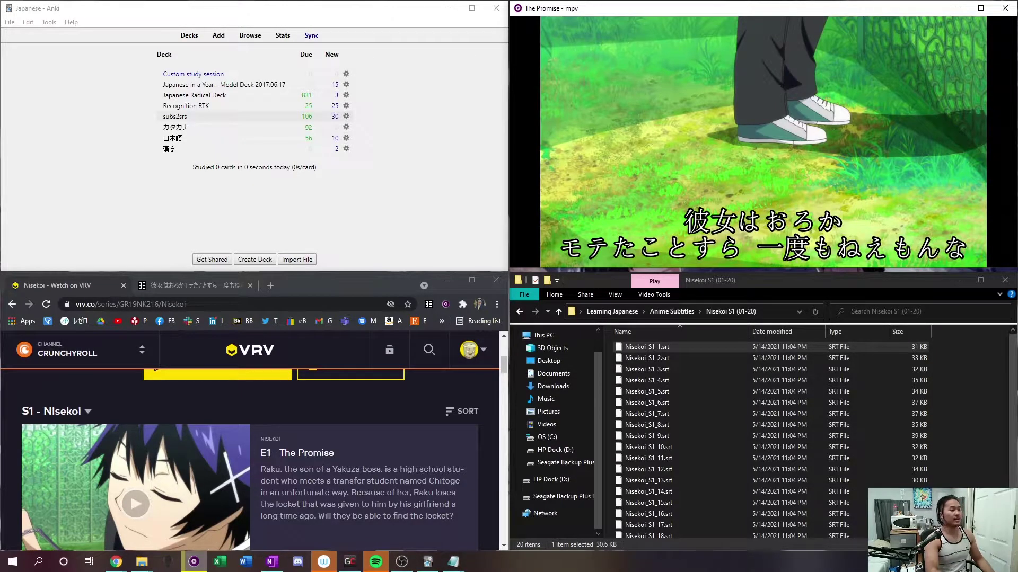
pyautogui.press('j')
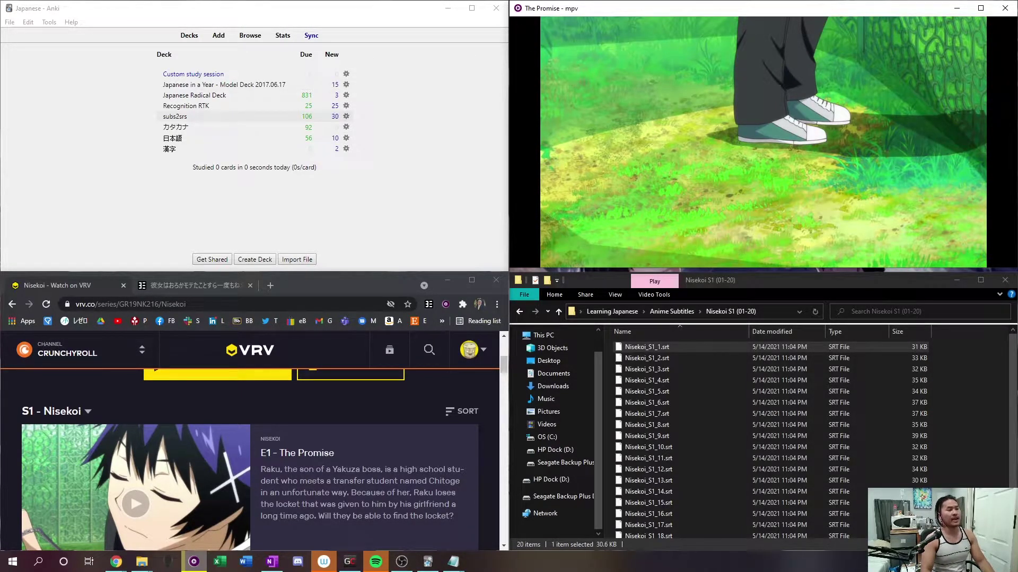
pyautogui.hotkey('ctrl', 'Left')
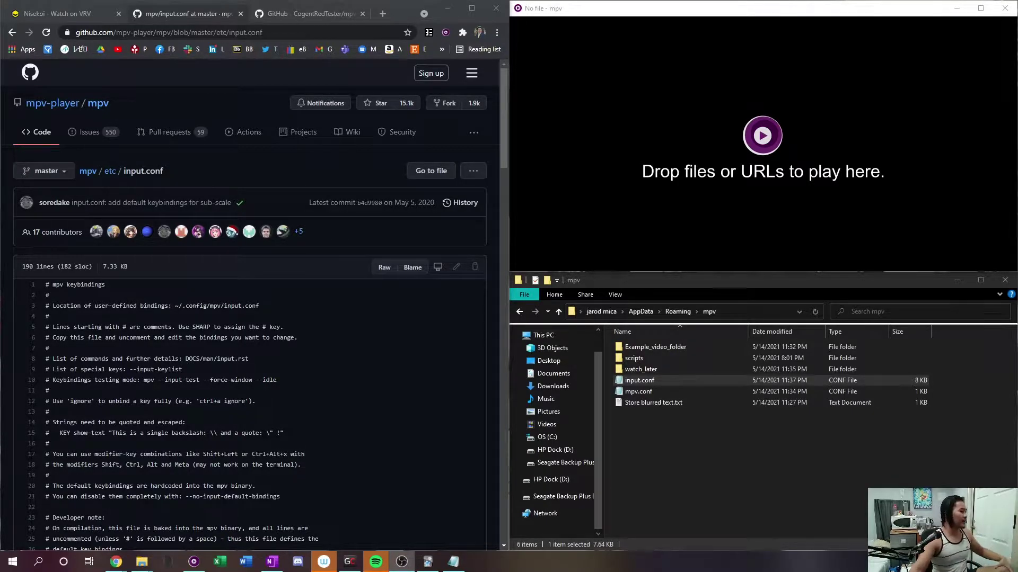
# - Go to the %appdata% location in File Explorer and open the mpv folder
pyautogui.click(729, 317)
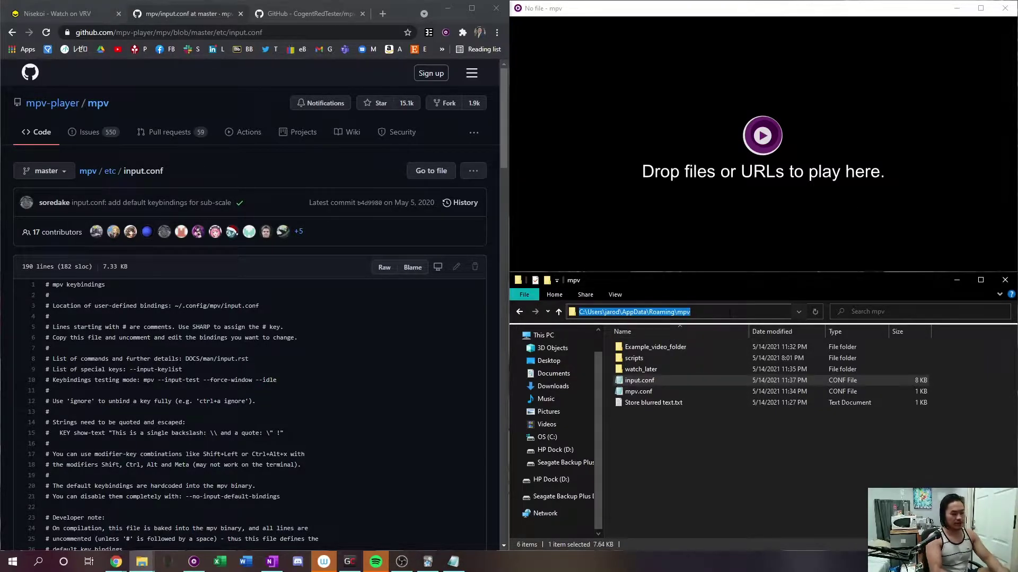
pyautogui.write('%appdat')
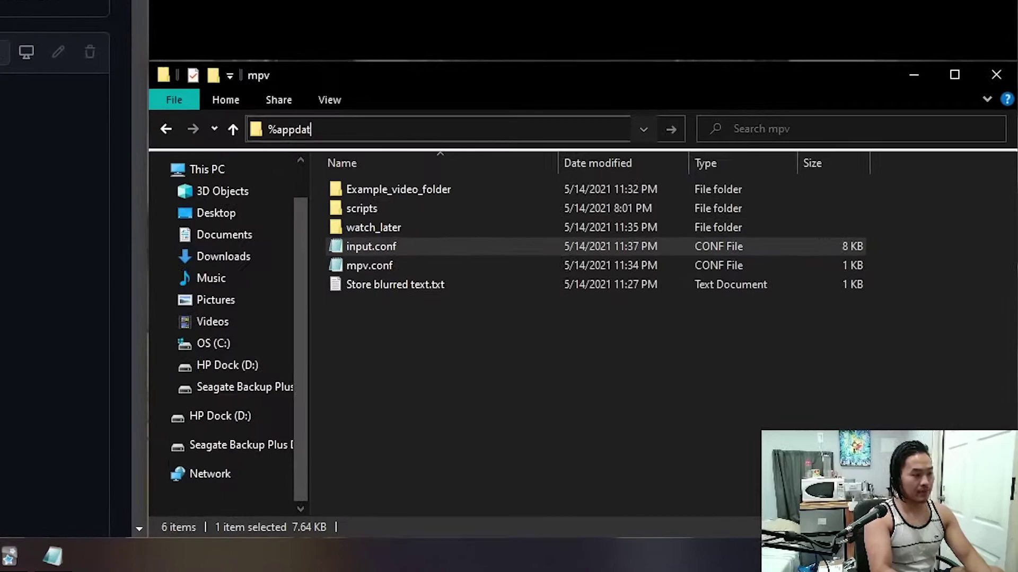
pyautogui.write('a%')
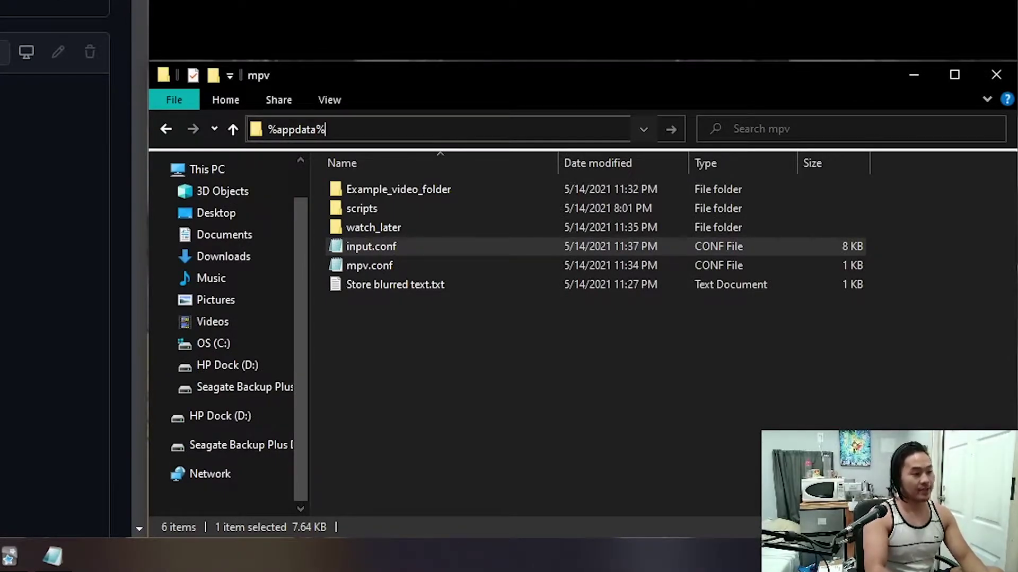
pyautogui.press('Return')
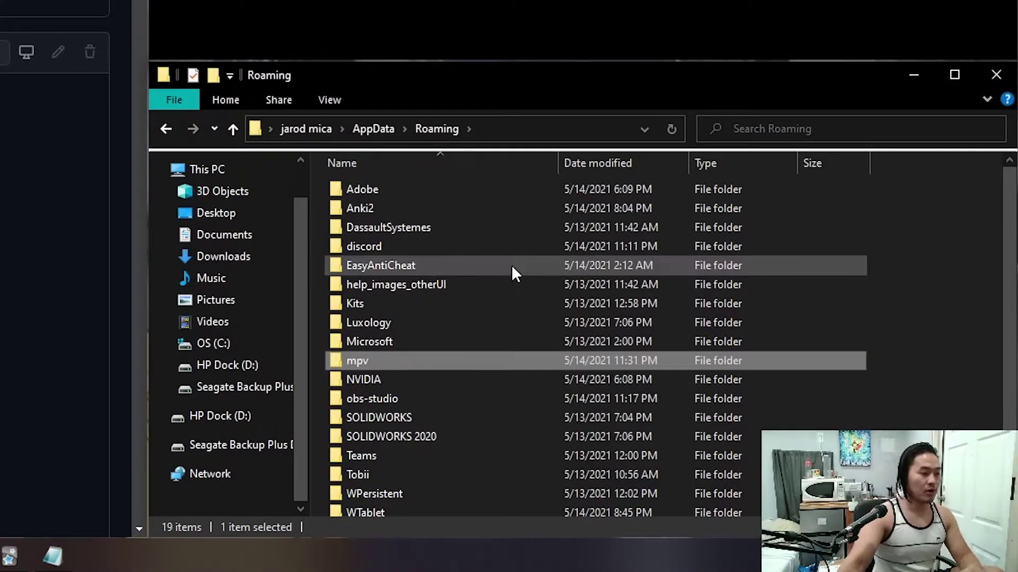
pyautogui.doubleClick(448, 362)
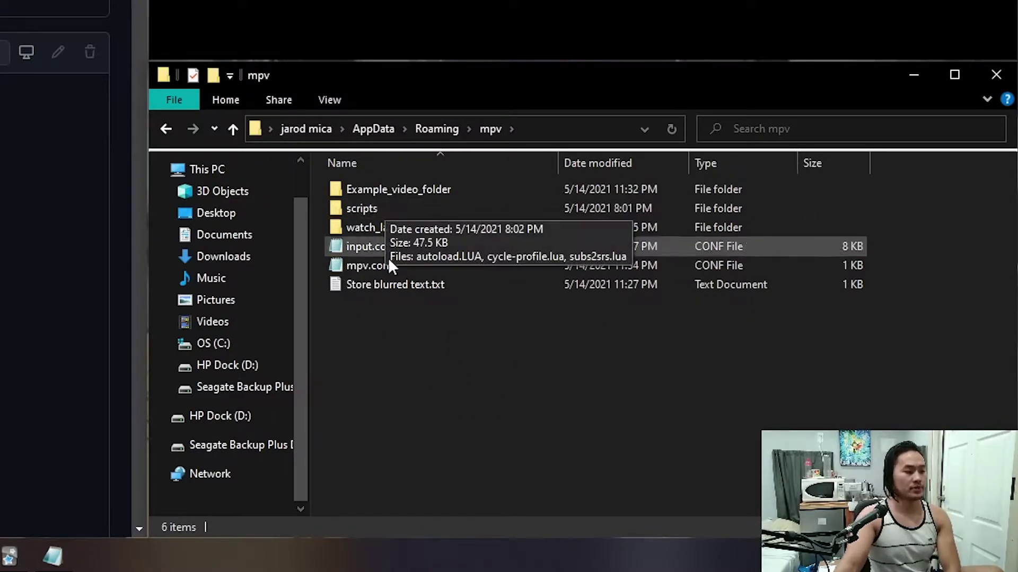
# - Open Example_video_folder, check its scripts subfolder and return to Example_video_folder
pyautogui.doubleClick(397, 189)
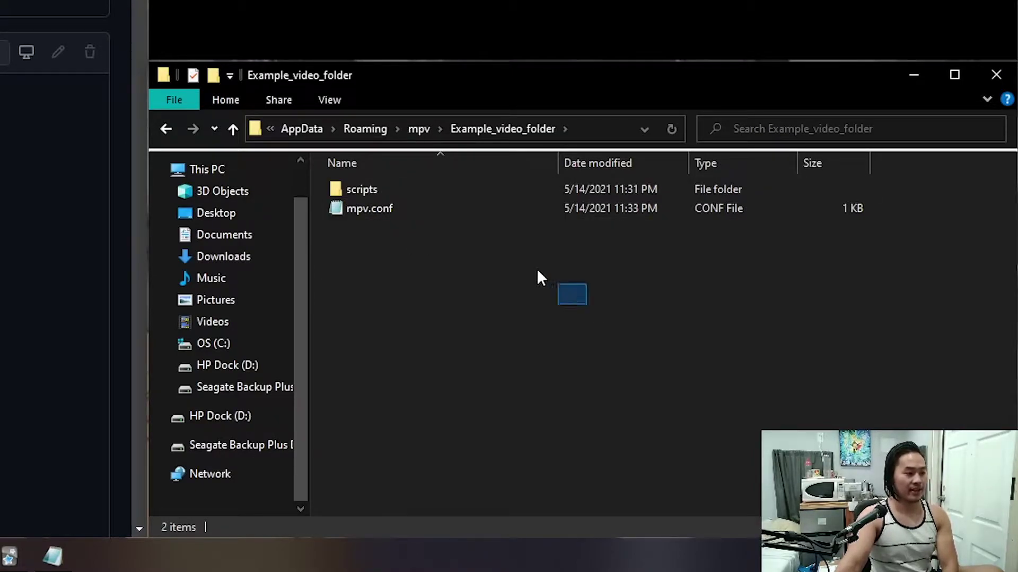
pyautogui.moveTo(537, 271); pyautogui.dragTo(447, 216)
pyautogui.click(434, 260)
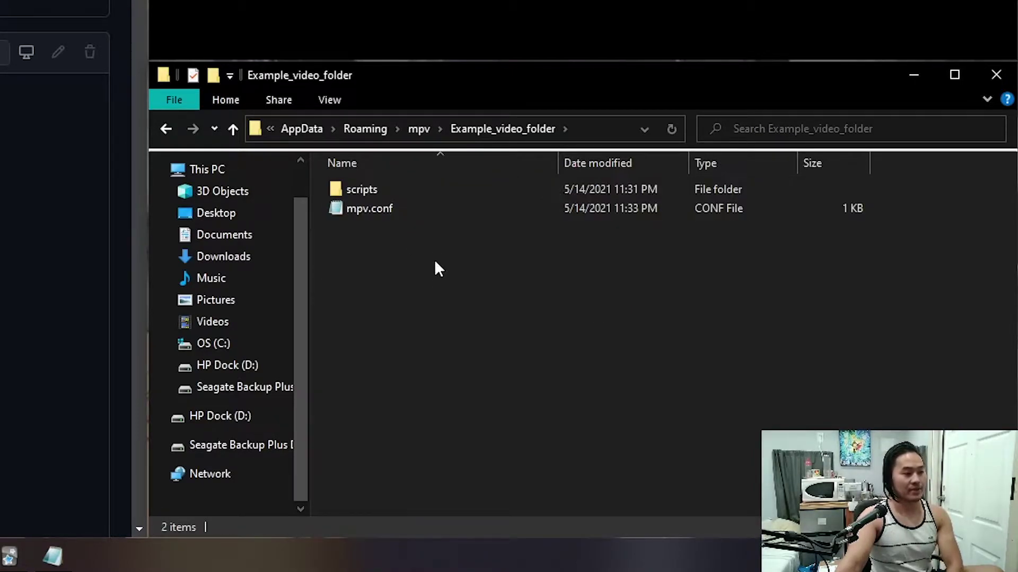
pyautogui.doubleClick(396, 196)
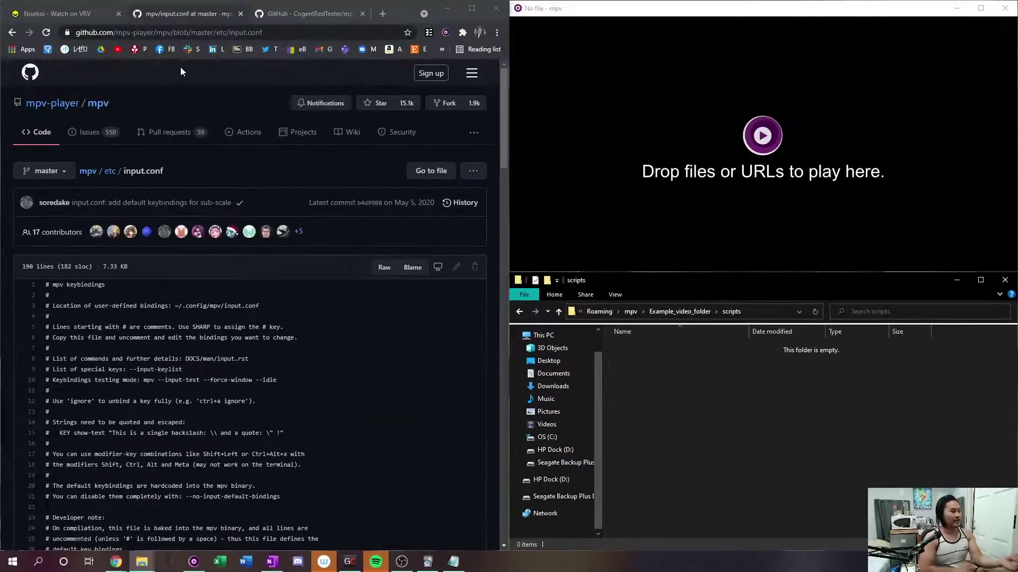
pyautogui.click(701, 311)
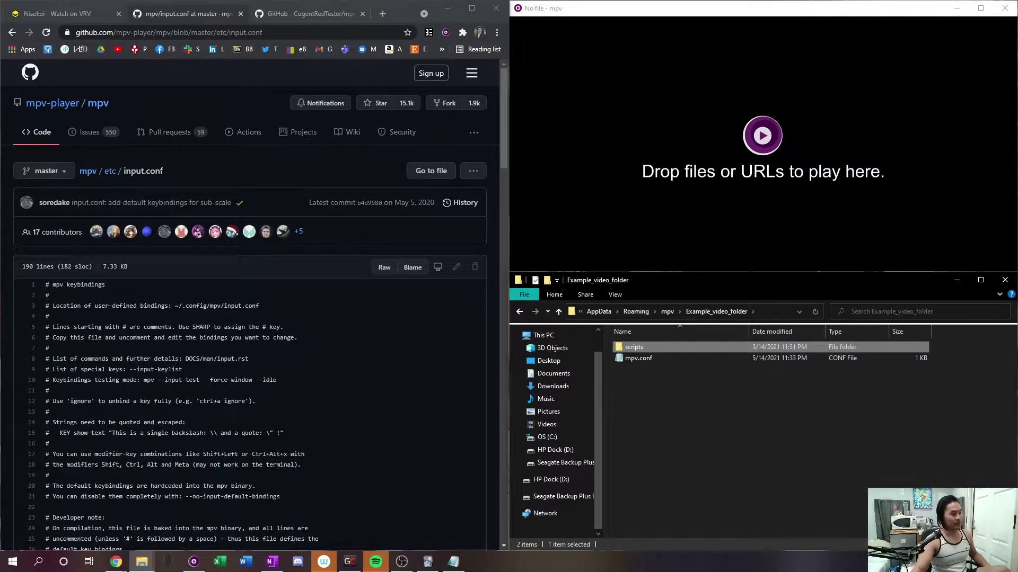
pyautogui.click(705, 373)
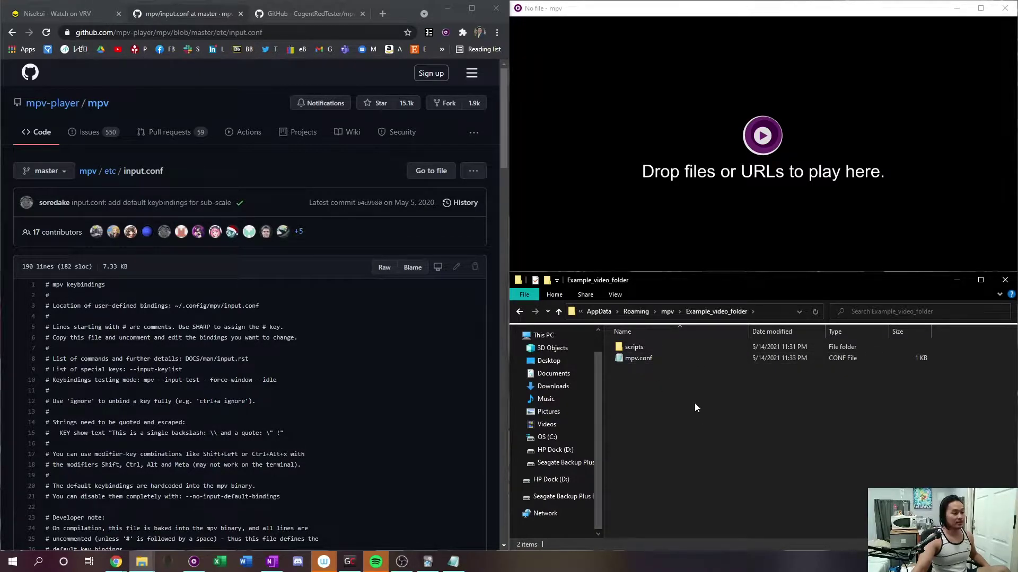
# - Open the raw version of mpv's input.conf from its GitHub page in the browser
pyautogui.click(195, 33)
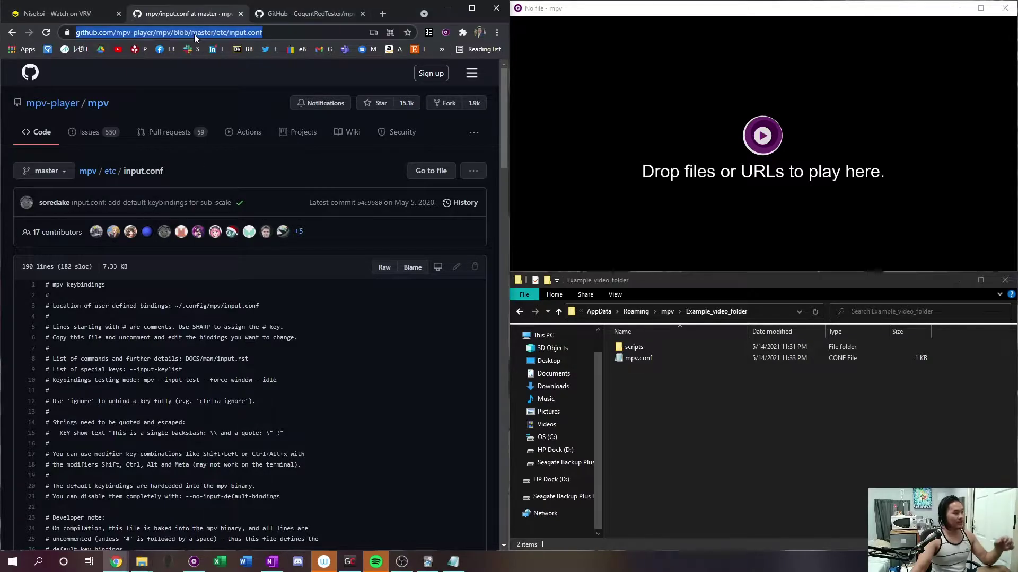
pyautogui.click(357, 311)
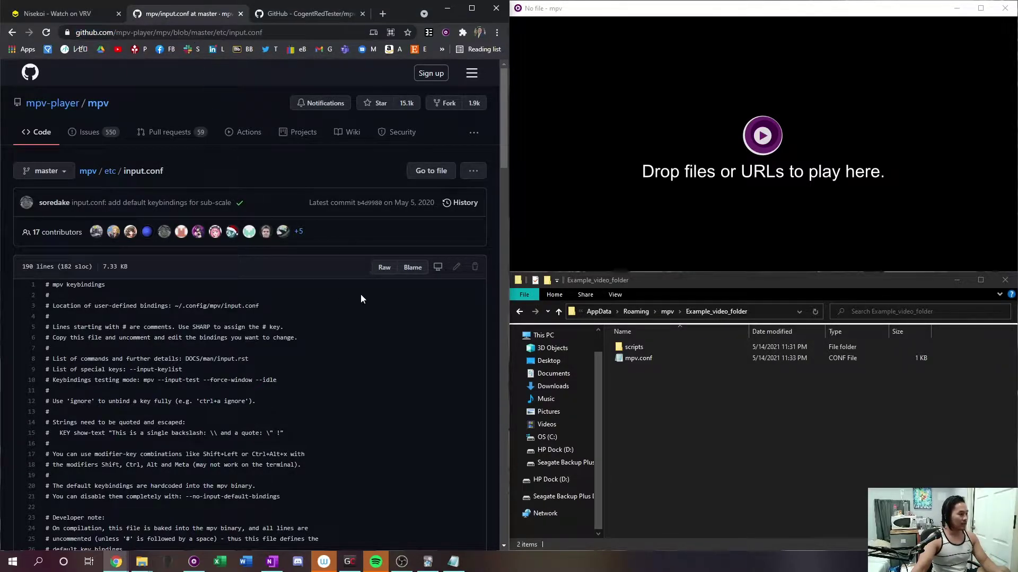
pyautogui.scroll(-4, 360, 297)
pyautogui.scroll(3, 360, 262)
pyautogui.rightClick(319, 264)
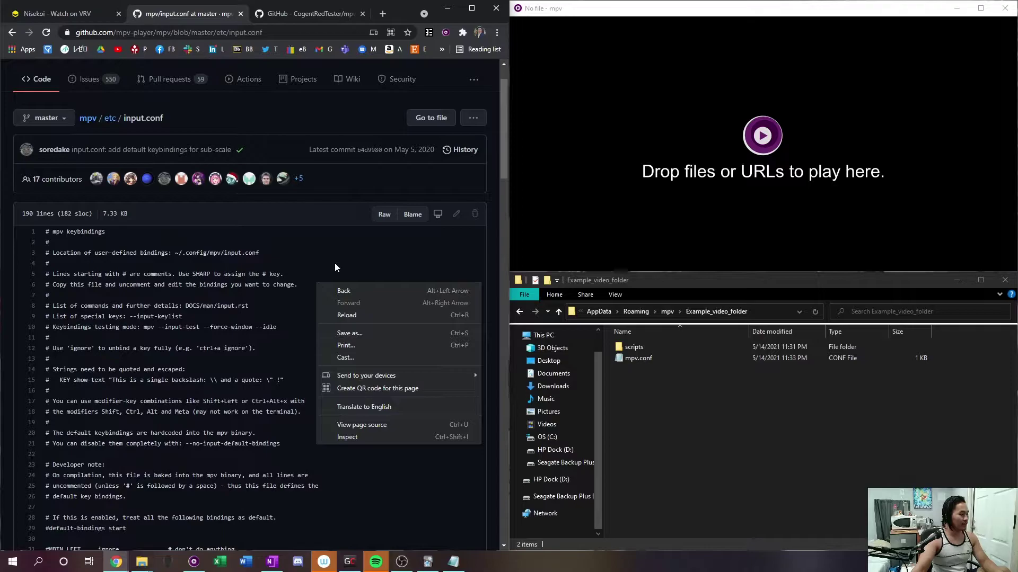
pyautogui.click(335, 263)
pyautogui.click(384, 215)
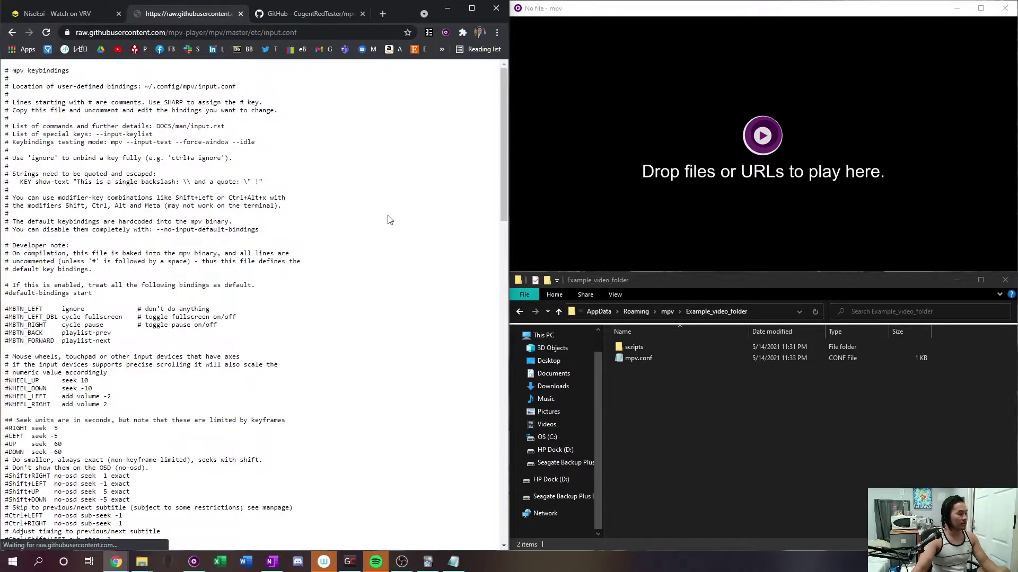
# - Start saving the raw page as a file, with Example_video_folder inside the %appdata% mpv folder as the destination
pyautogui.rightClick(326, 181)
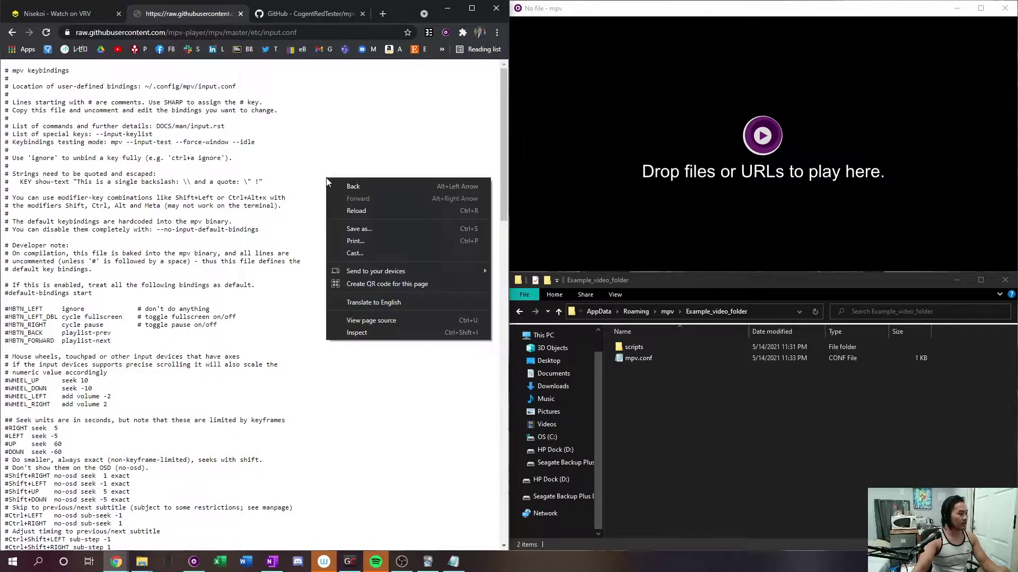
pyautogui.click(355, 228)
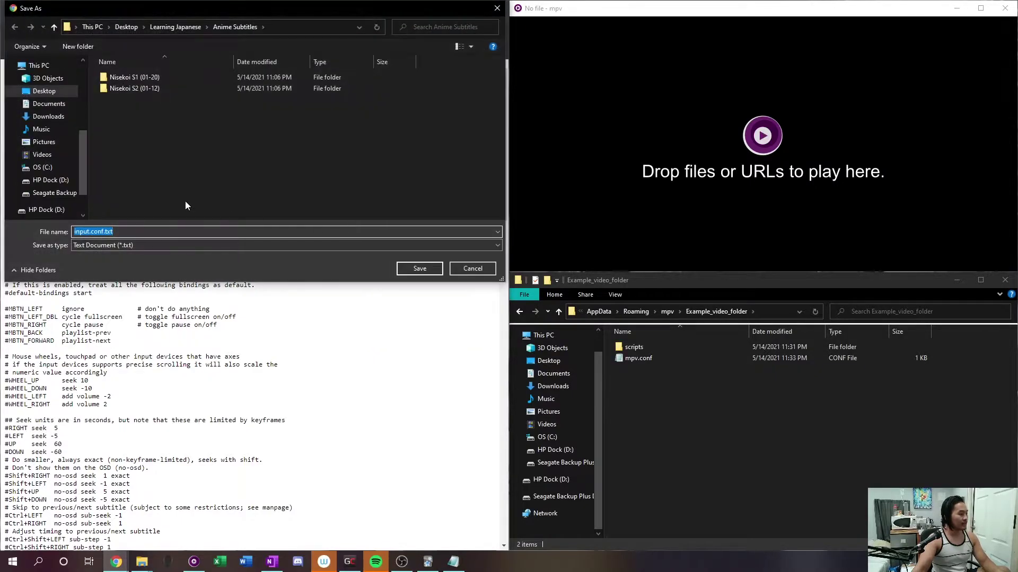
pyautogui.click(280, 30)
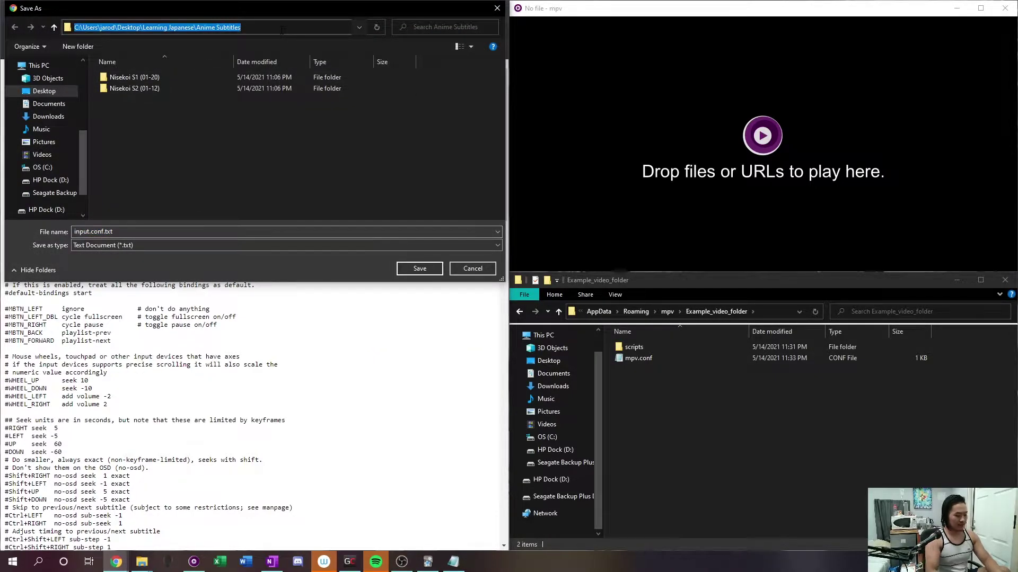
pyautogui.write('%appdata')
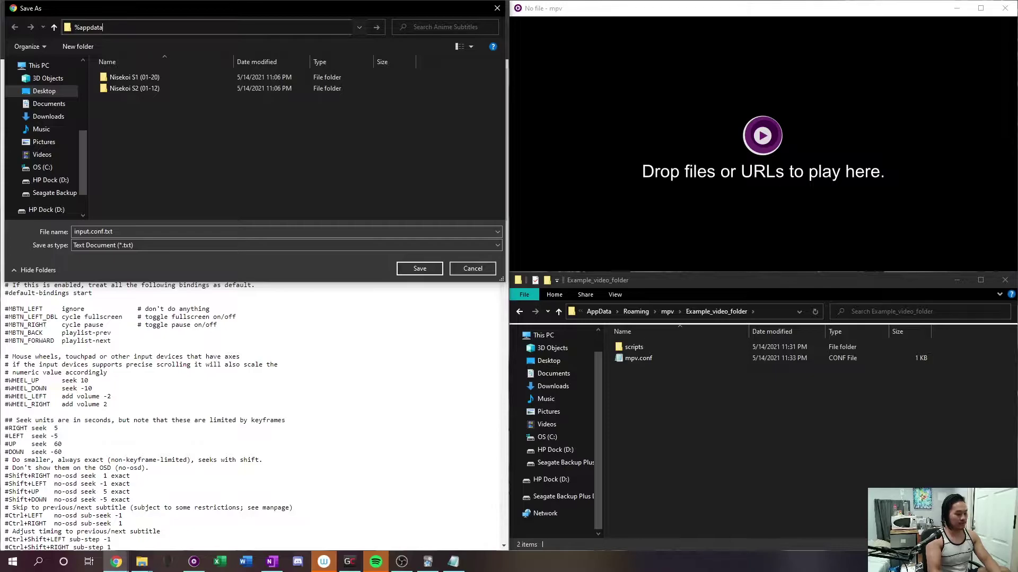
pyautogui.press('Return')
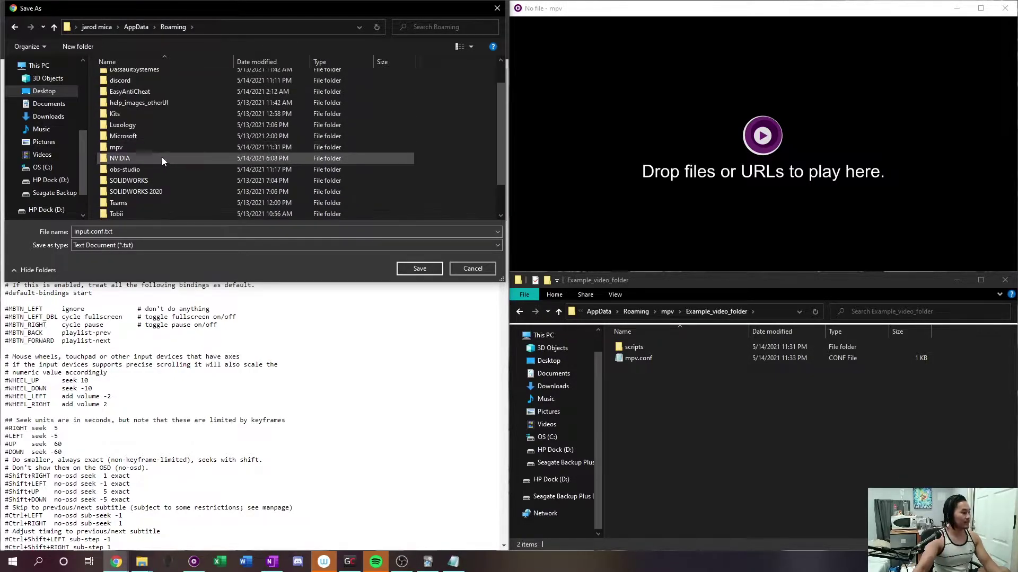
pyautogui.doubleClick(161, 148)
pyautogui.doubleClick(170, 77)
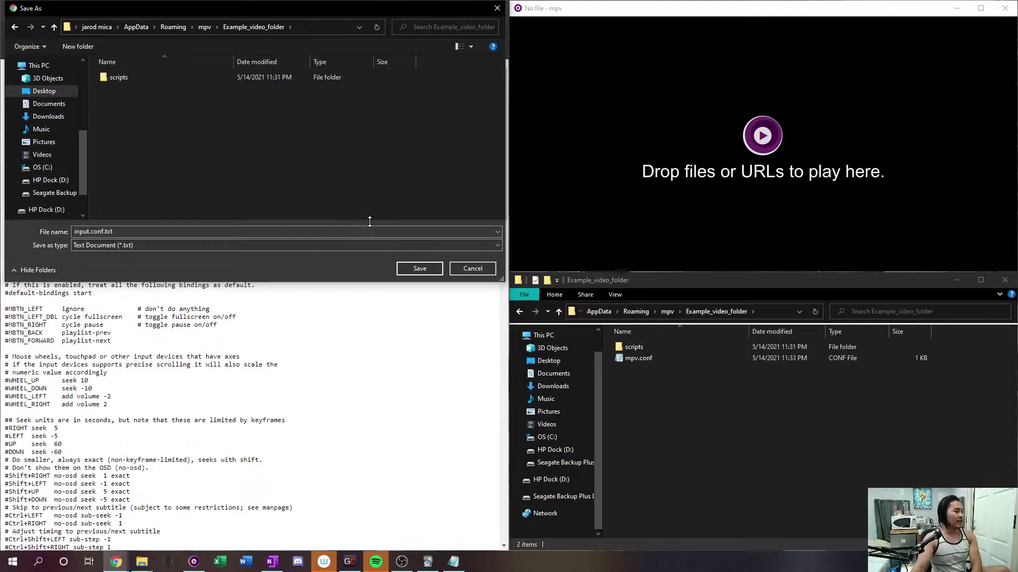
# - Remove the .txt extension so the file is named input.conf, save it and dismiss the download notice
pyautogui.click(328, 231)
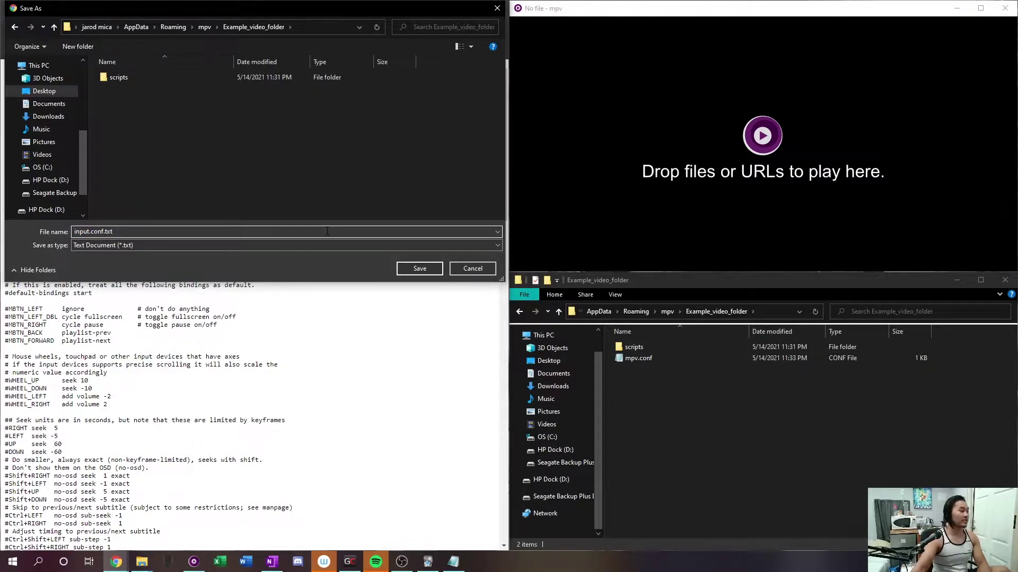
pyautogui.moveTo(327, 231); pyautogui.dragTo(2, 229)
pyautogui.click(164, 231)
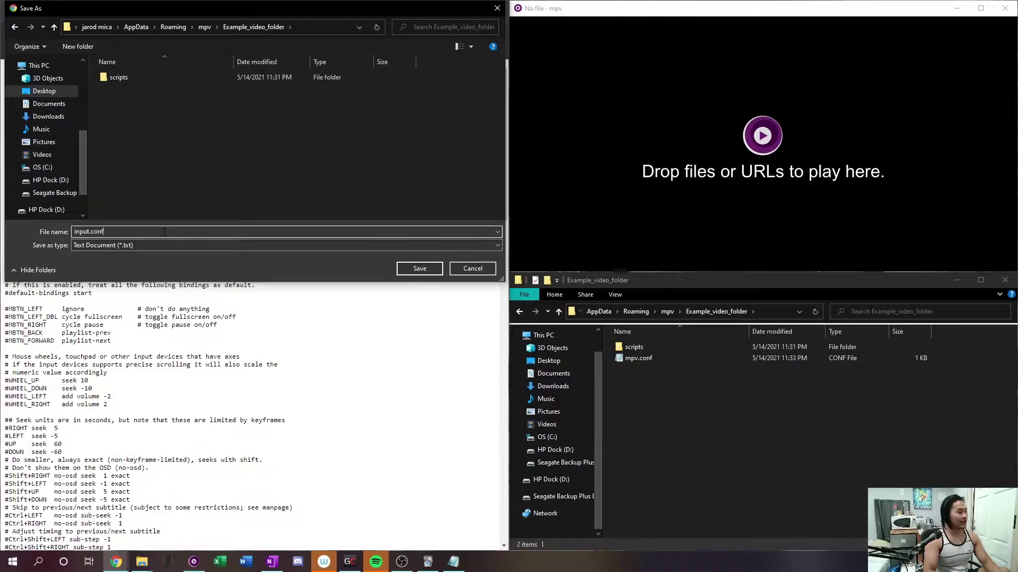
pyautogui.press('Return')
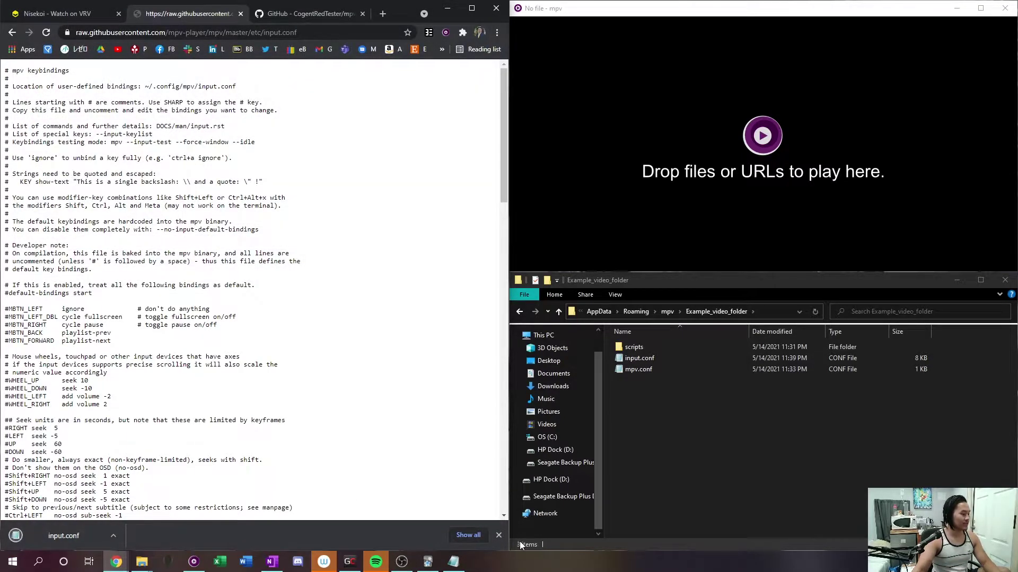
pyautogui.click(498, 535)
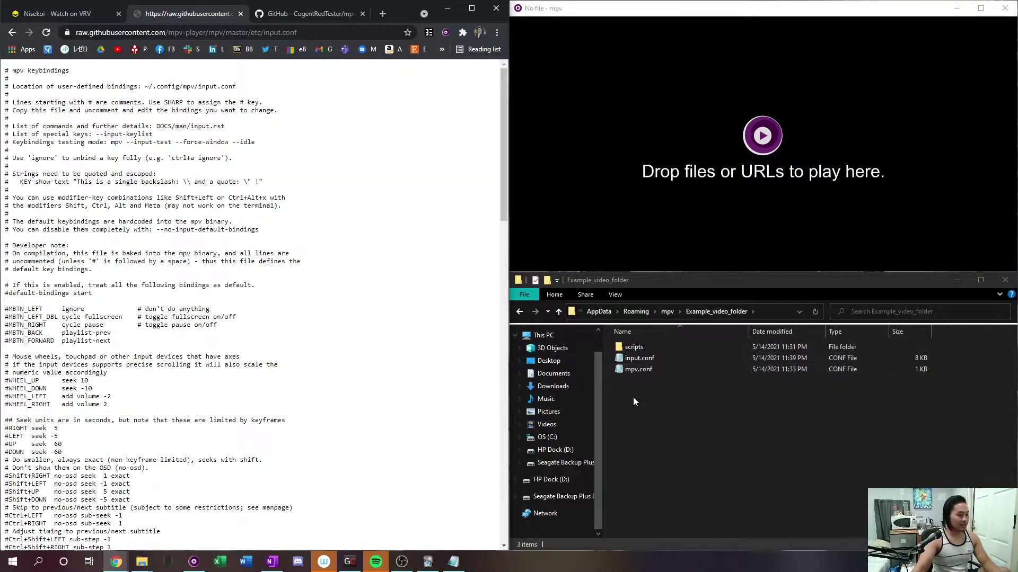
# - Open the saved input.conf from Example_video_folder to check its contents, and close it
pyautogui.click(649, 360)
pyautogui.doubleClick(658, 359)
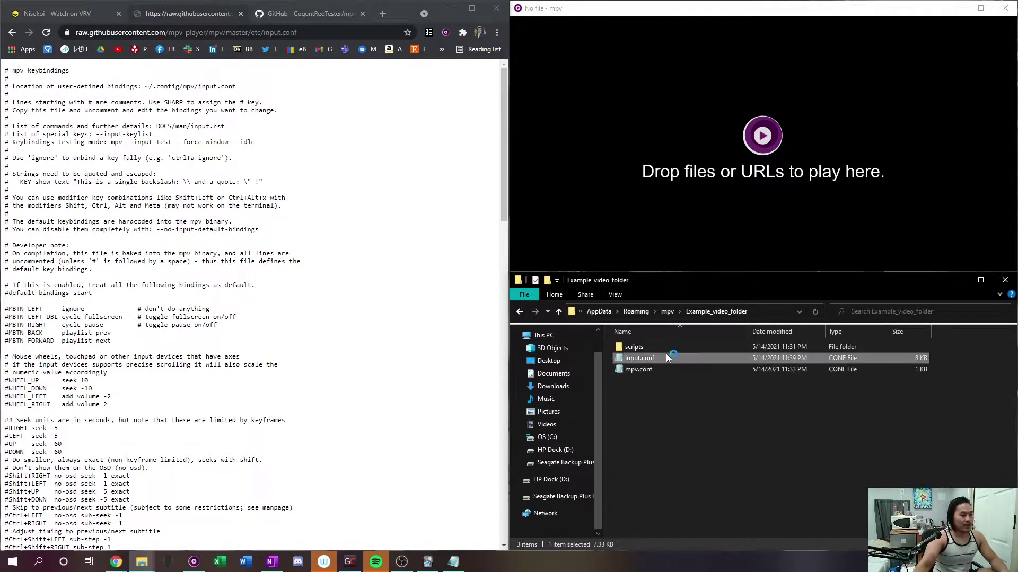
pyautogui.moveTo(662, 111); pyautogui.dragTo(656, 65)
pyautogui.click(881, 64)
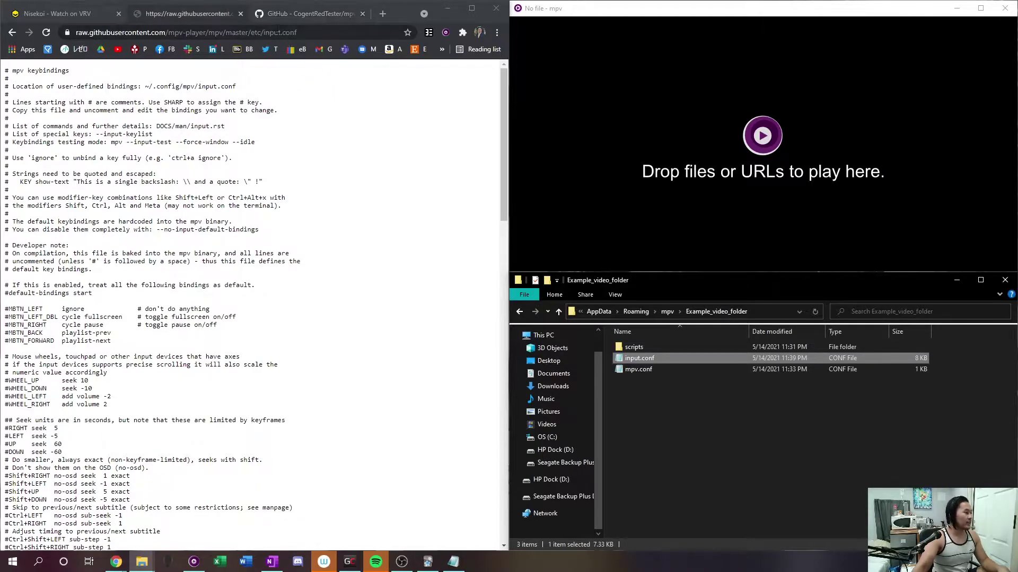
# - Open the raw version of cycle-profile.lua from CogentRedTester's mpv-scripts repository on GitHub
pyautogui.click(297, 17)
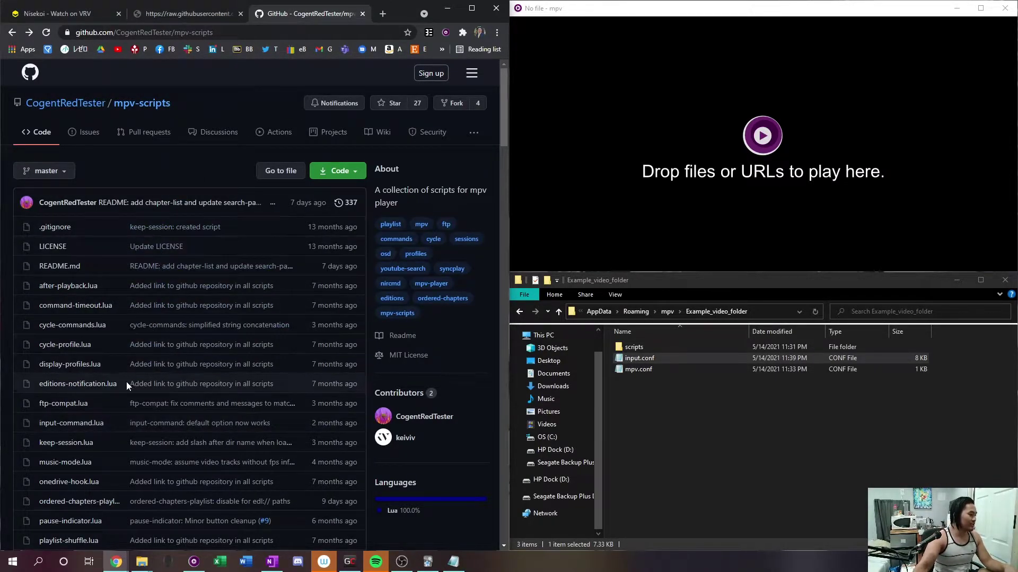
pyautogui.scroll(-1, 93, 318)
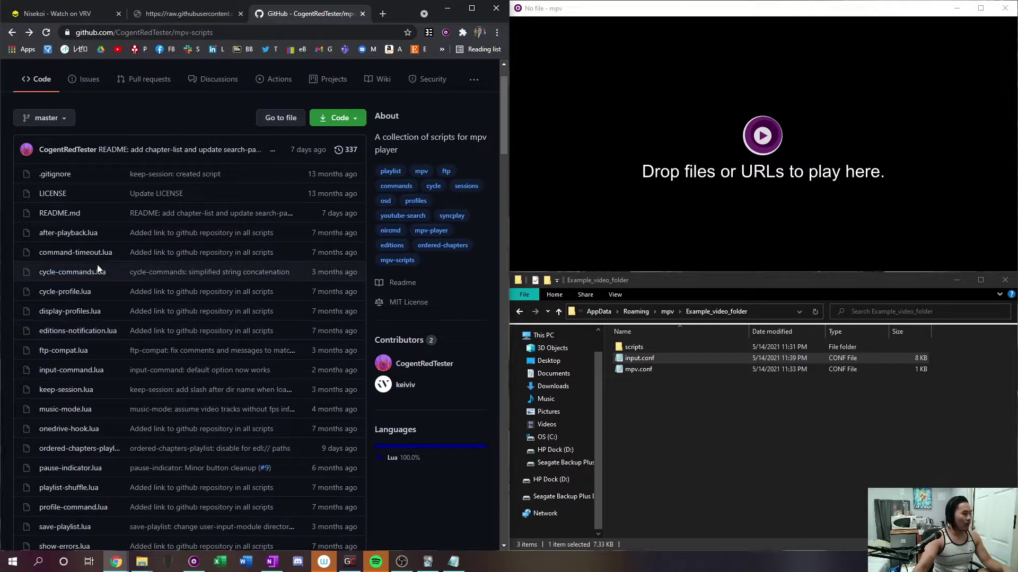
pyautogui.click(87, 293)
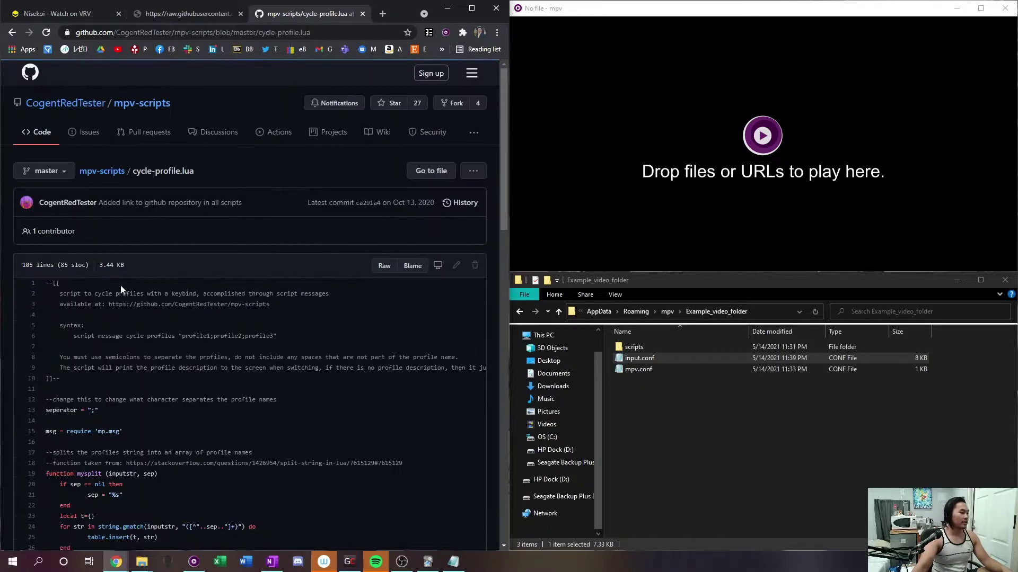
pyautogui.scroll(-1, 348, 211)
pyautogui.click(377, 217)
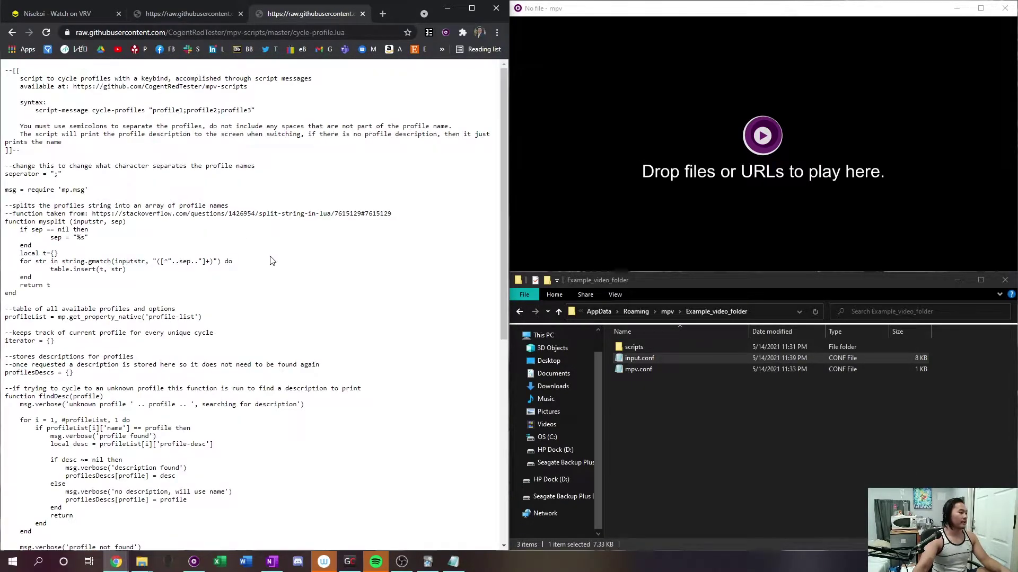
# - Save the raw page as cycle-profile.lua, without the .txt extension, in Example_video_folder's scripts folder and dismiss the download notice
pyautogui.rightClick(270, 260)
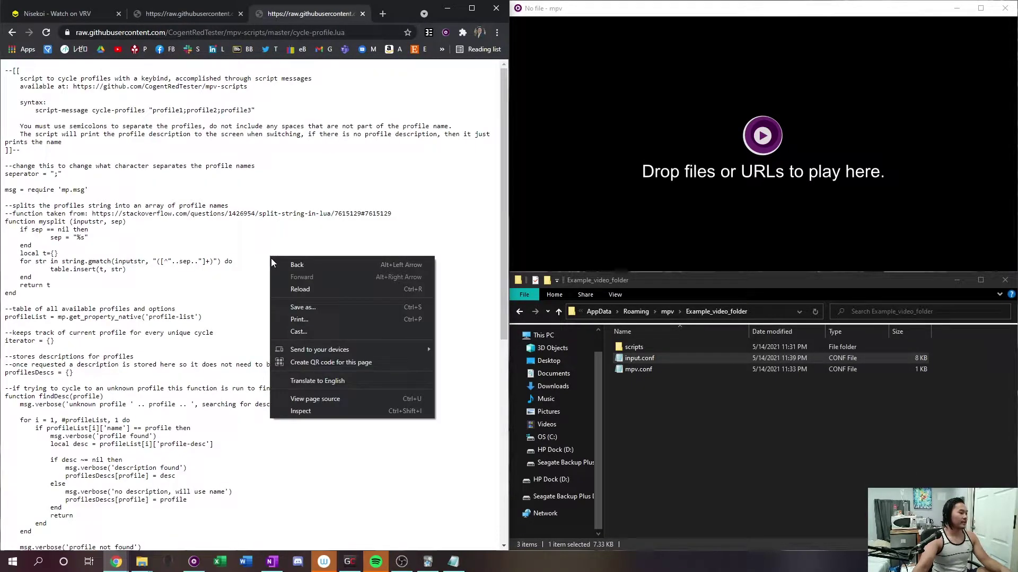
pyautogui.click(312, 310)
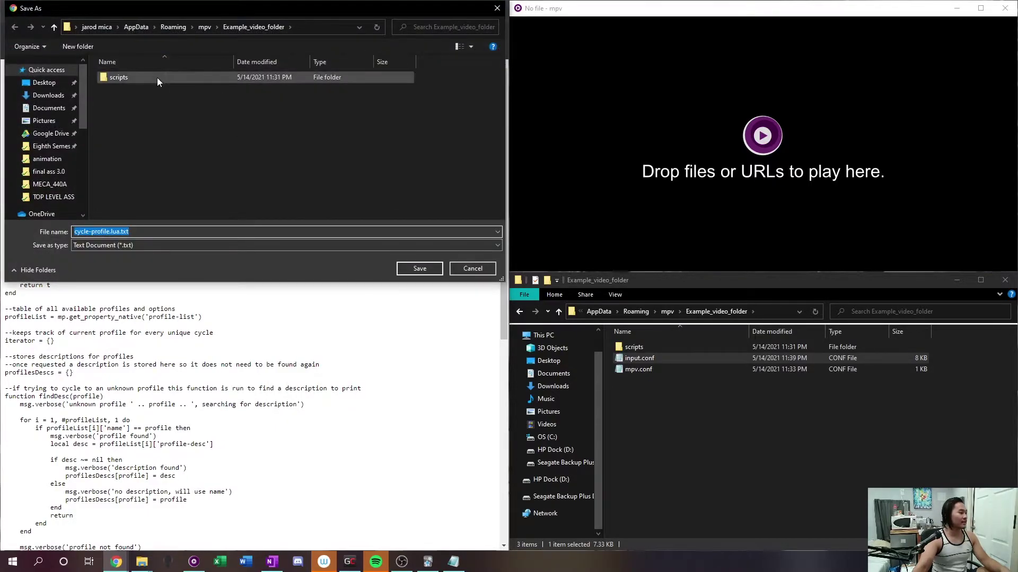
pyautogui.doubleClick(156, 77)
pyautogui.click(139, 232)
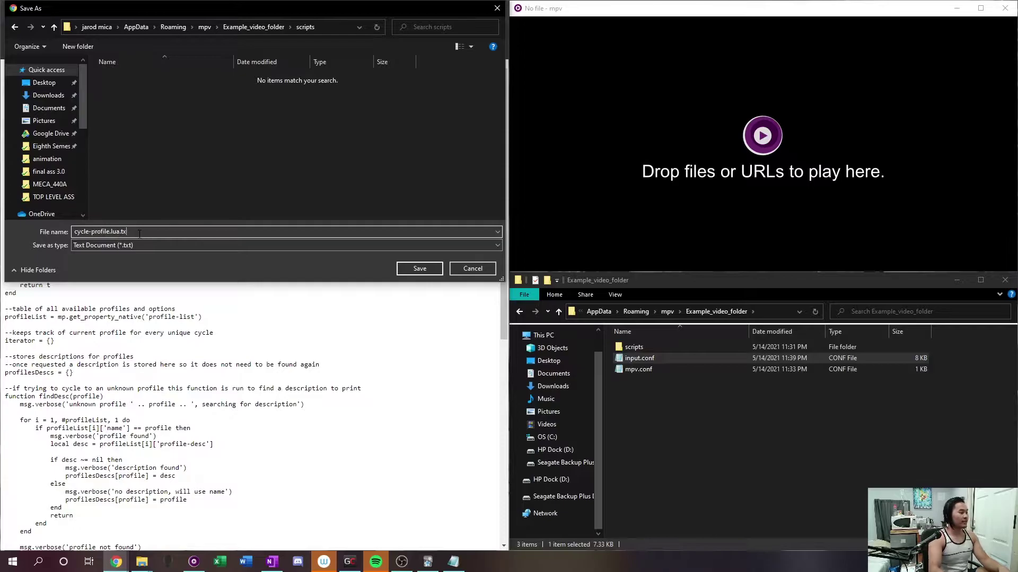
pyautogui.press('BackSpace')
pyautogui.press('BackSpace')
pyautogui.press('BackSpace')
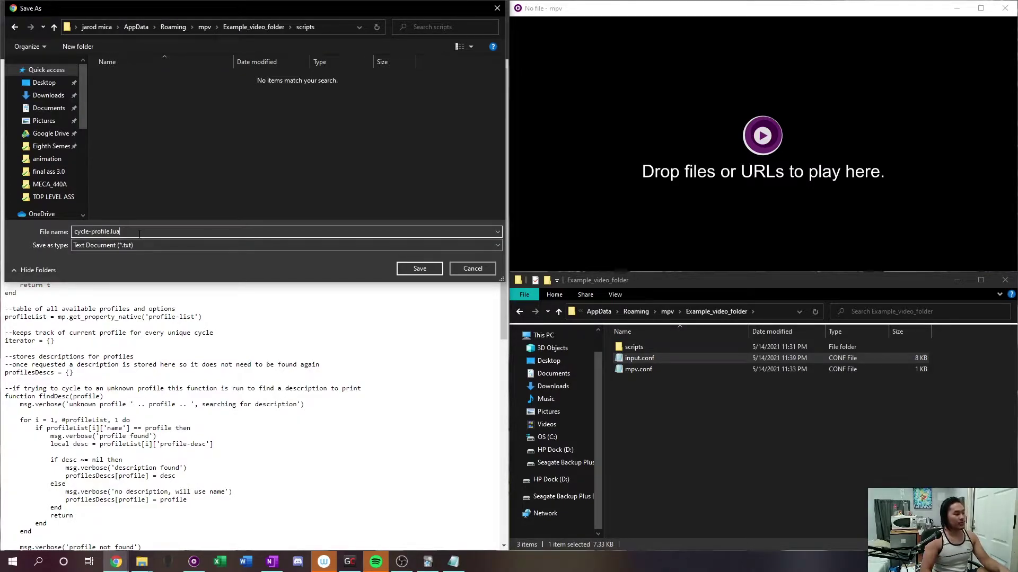
pyautogui.press('Return')
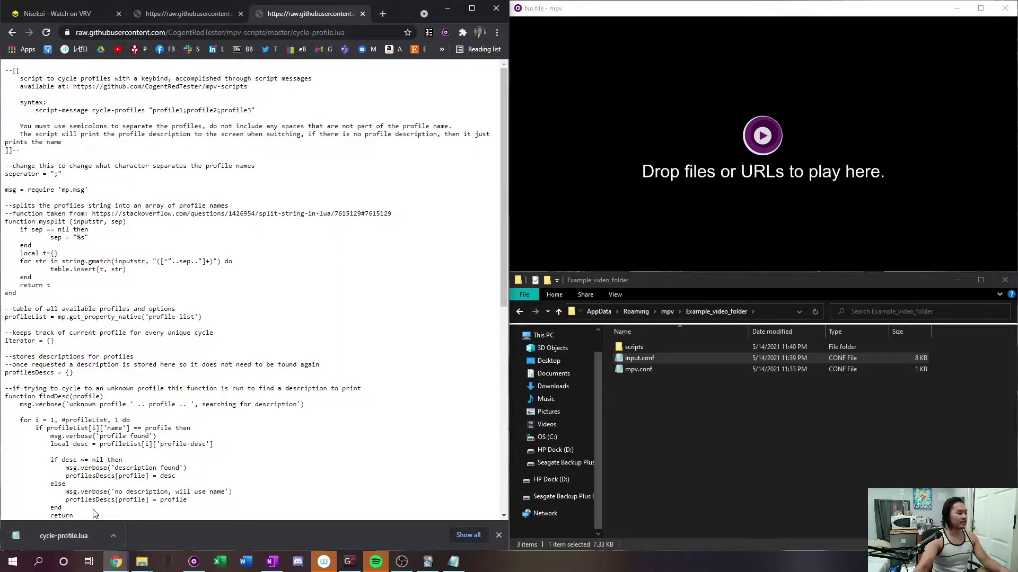
pyautogui.click(499, 534)
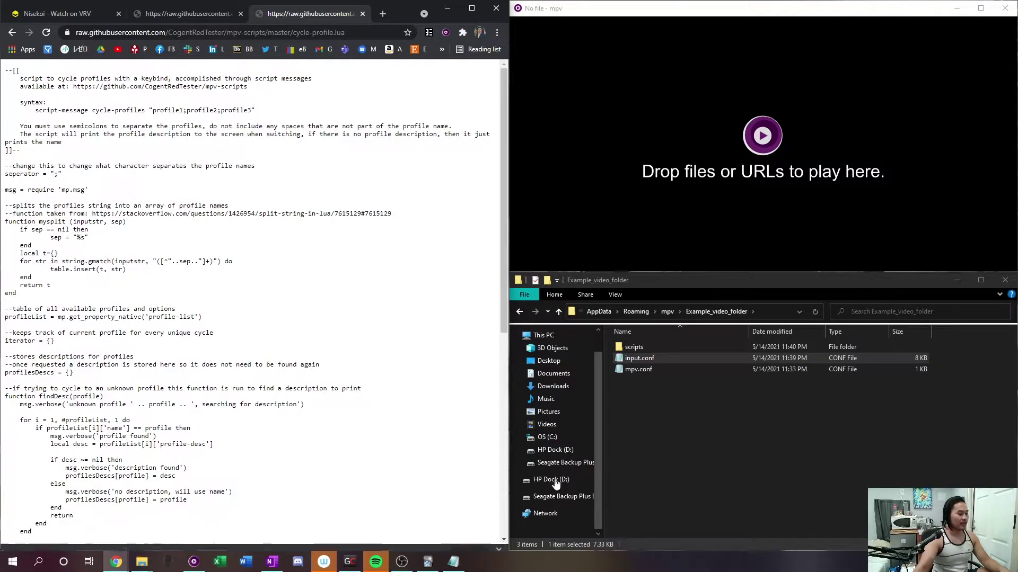
# - Check the scripts folder for the saved cycle-profile.lua and return to Example_video_folder
pyautogui.click(705, 402)
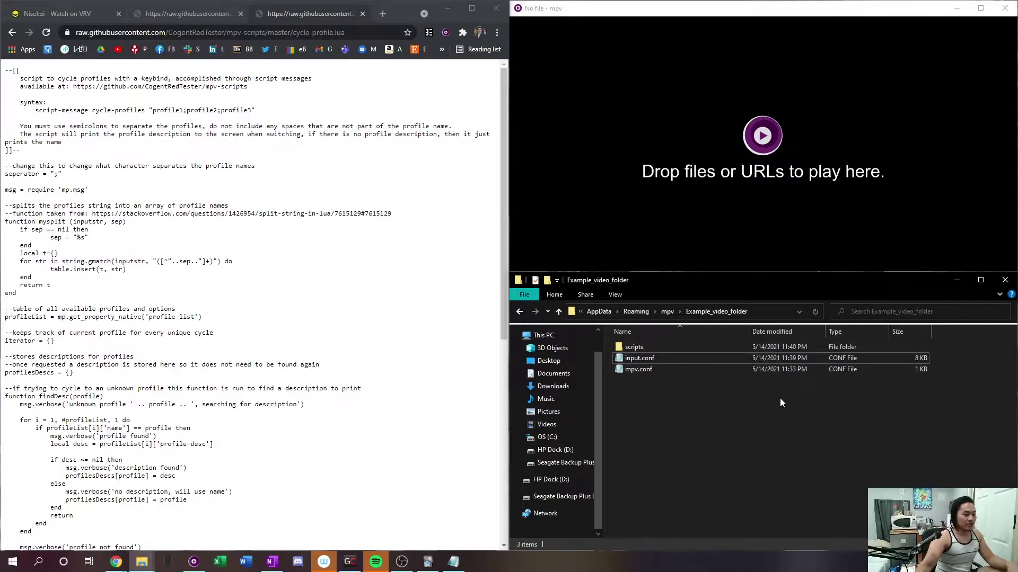
pyautogui.doubleClick(718, 349)
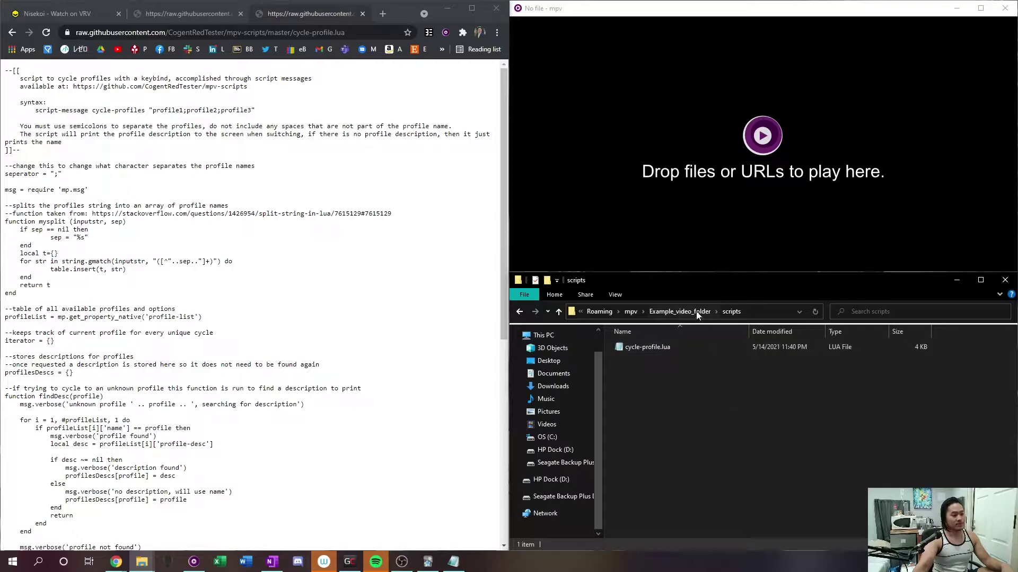
pyautogui.click(685, 347)
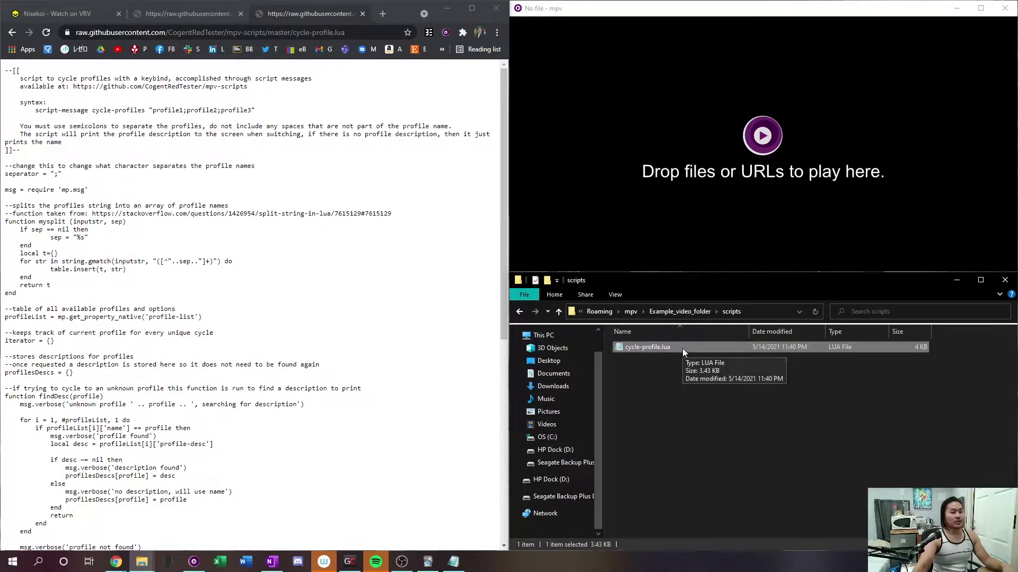
pyautogui.click(690, 316)
pyautogui.click(697, 399)
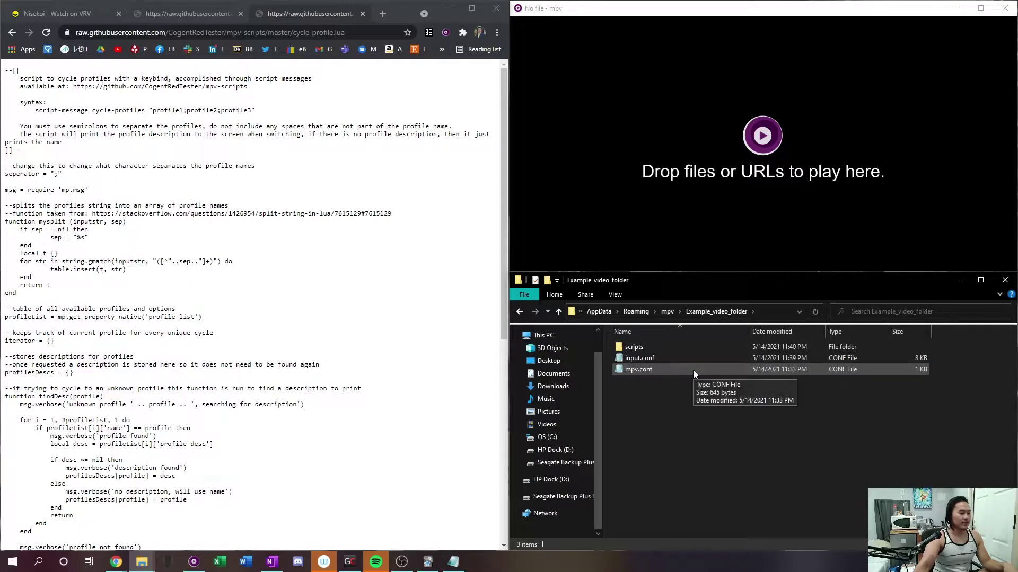
# - Open mpv.conf from Example_video_folder and look through the [Default] section and the sub-delay profiles below it
pyautogui.doubleClick(692, 370)
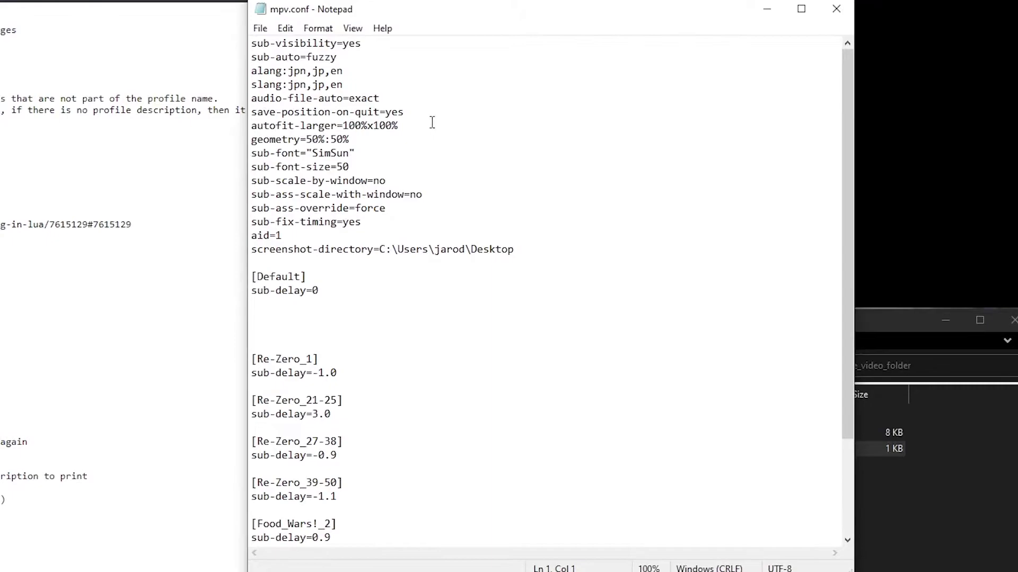
pyautogui.click(318, 309)
pyautogui.click(318, 279)
pyautogui.scroll(-3, 381, 350)
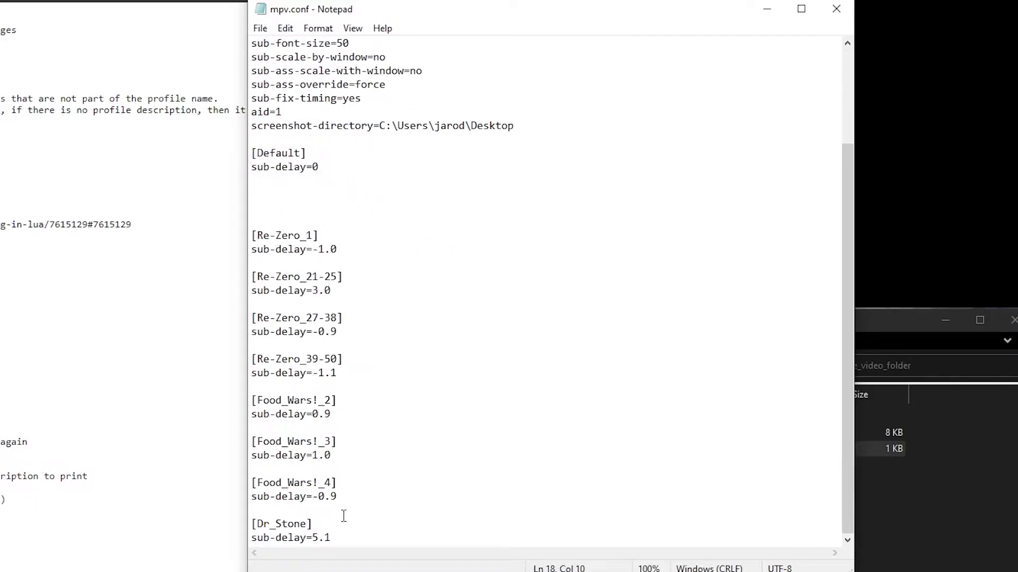
pyautogui.scroll(1, 347, 512)
pyautogui.scroll(-1, 347, 512)
pyautogui.scroll(1, 472, 336)
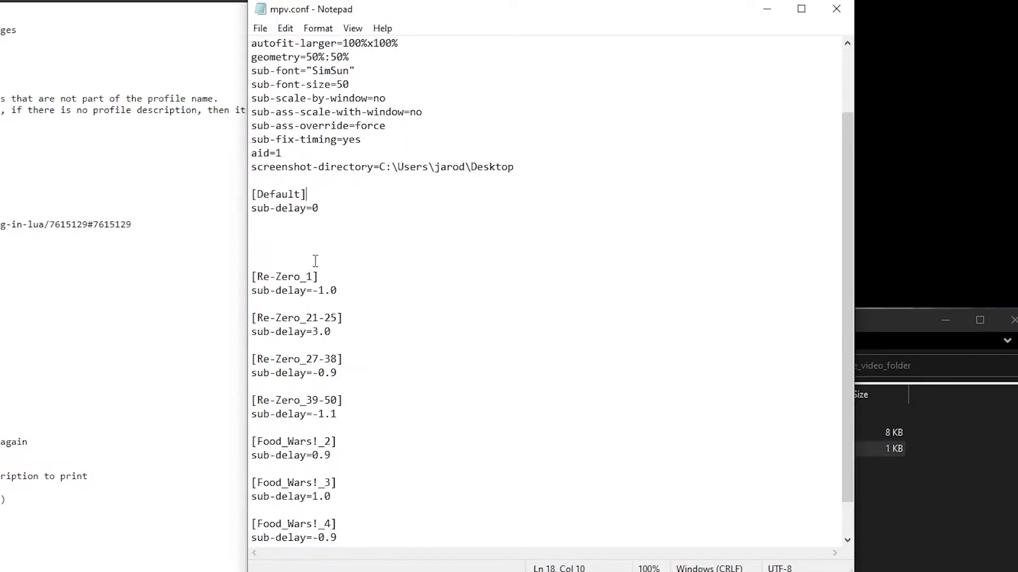
pyautogui.scroll(2, 316, 249)
pyautogui.click(306, 322)
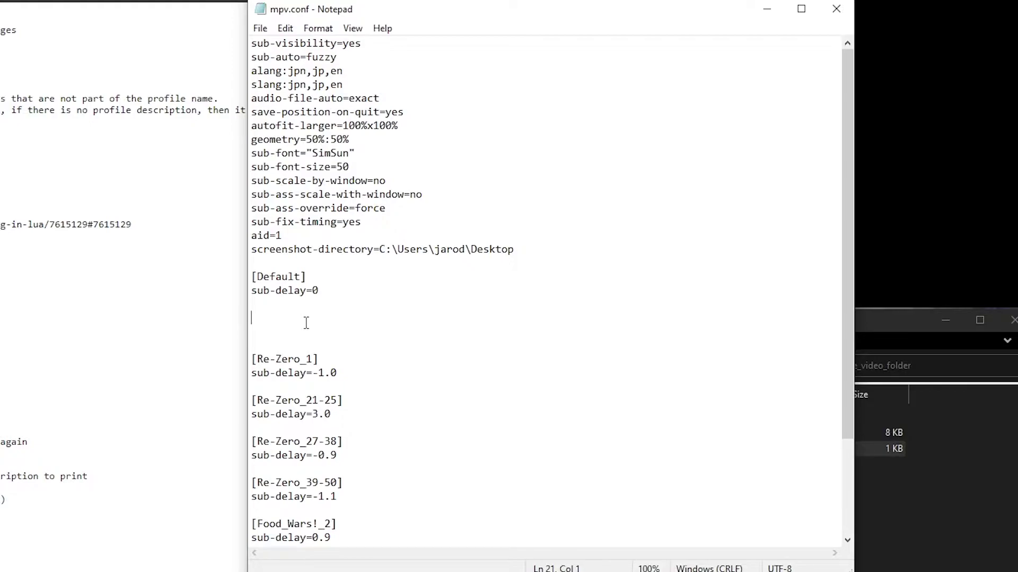
# - Add a [Nisekoi] profile heading between the [Default] and [Re-Zero_1] sections of mpv.conf
pyautogui.click(310, 274)
pyautogui.press('Left')
pyautogui.press('Left')
pyautogui.press('Left')
pyautogui.press('Left')
pyautogui.press('Down')
pyautogui.press('Up')
pyautogui.press('Up')
pyautogui.press('Down')
pyautogui.press('Down')
pyautogui.press('Down')
pyautogui.write('[]')
pyautogui.write('Nisek')
pyautogui.press('BackSpace')
pyautogui.press('BackSpace')
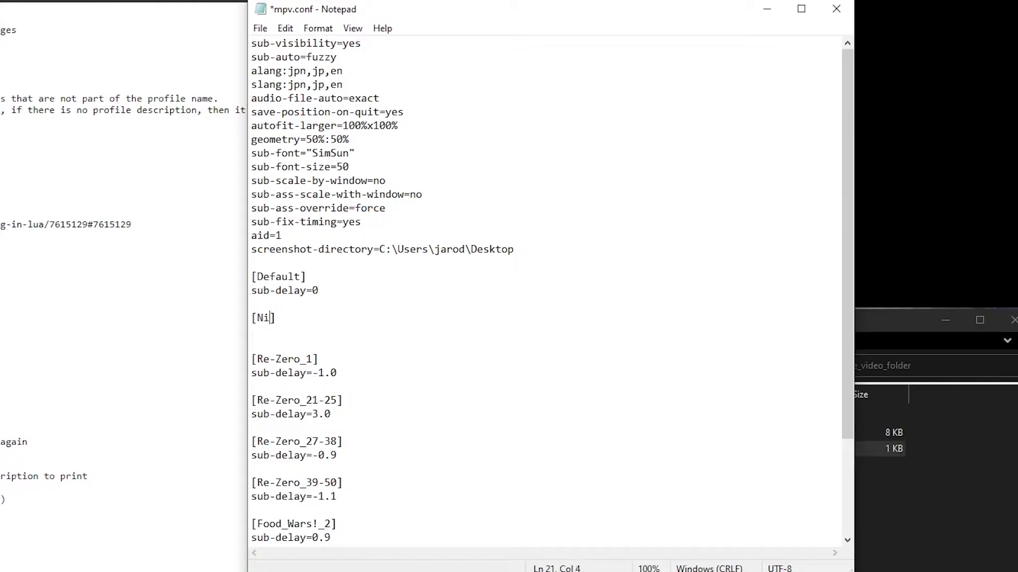
pyautogui.write('sekoi')
# - Add the line sub-delay=-1.0 directly under the [Nisekoi] heading
pyautogui.click(310, 331)
pyautogui.write('sub-del')
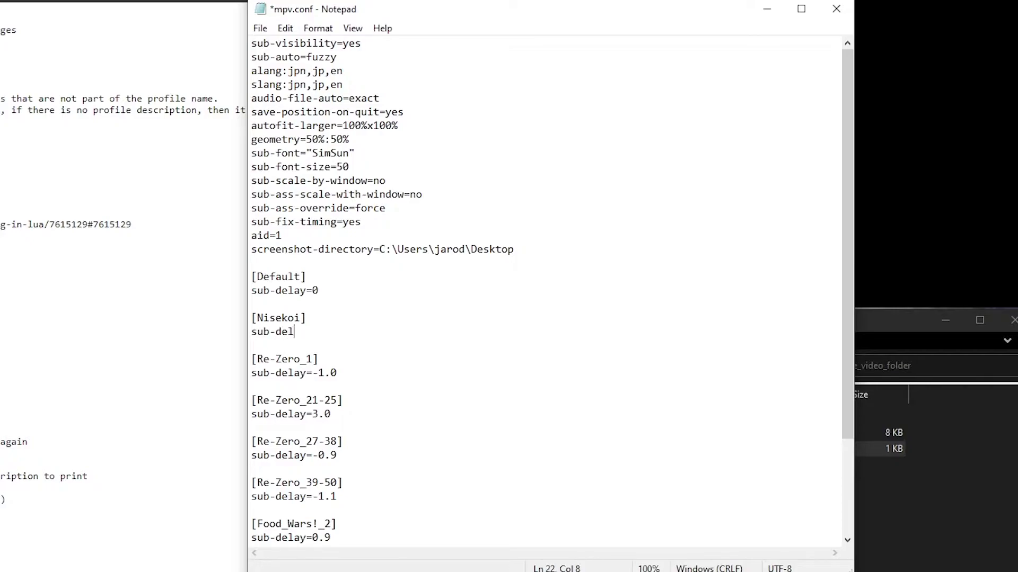
pyautogui.write('ay=-1.0')
pyautogui.click(541, 321)
# - Save the changes to mpv.conf and close the file
pyautogui.click(257, 26)
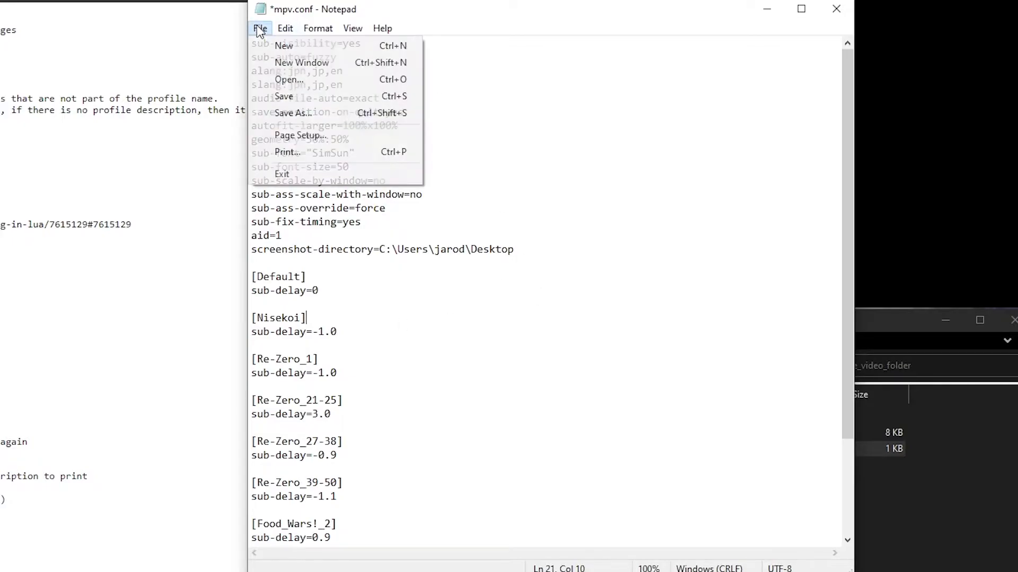
pyautogui.click(285, 97)
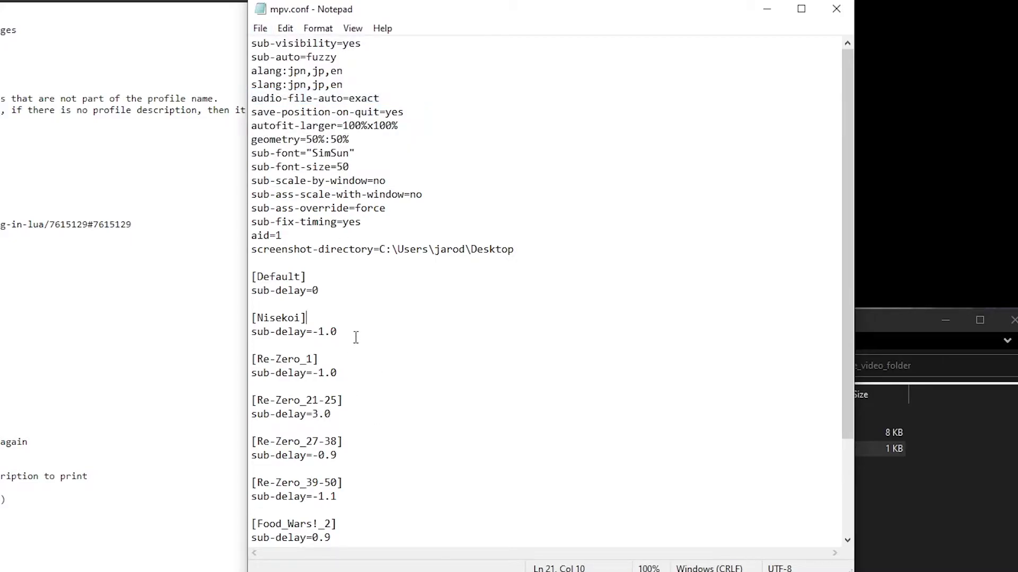
pyautogui.moveTo(357, 334); pyautogui.dragTo(253, 299)
pyautogui.click(317, 305)
pyautogui.click(835, 9)
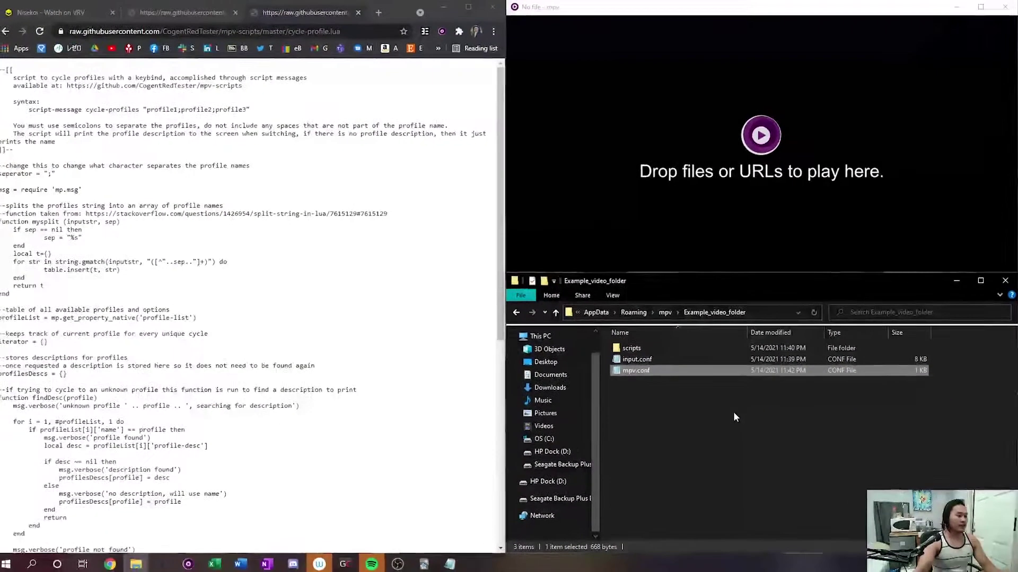
pyautogui.click(732, 416)
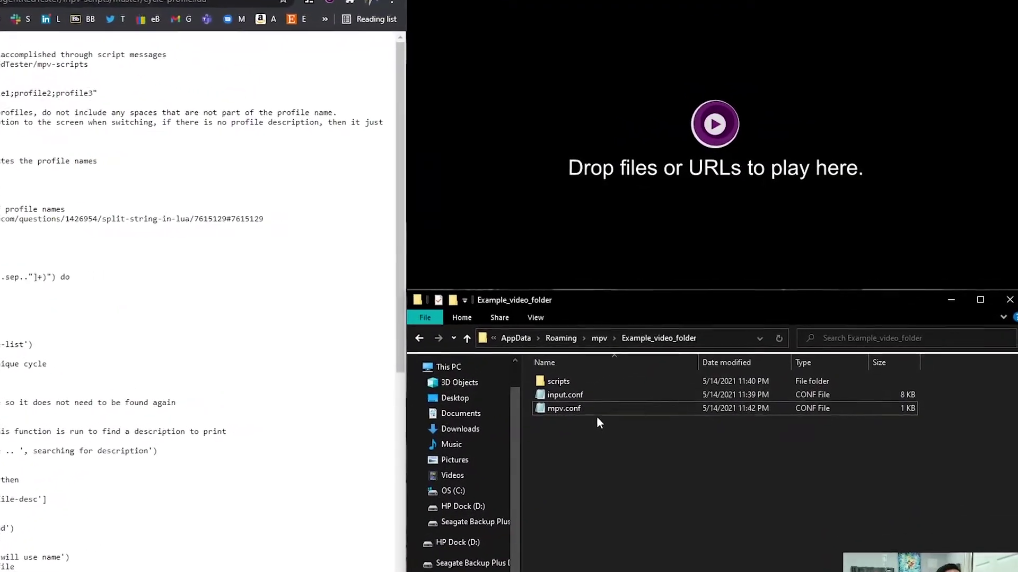
# - Open input.conf from Example_video_folder and find the "#p cycle pause" binding
pyautogui.doubleClick(553, 417)
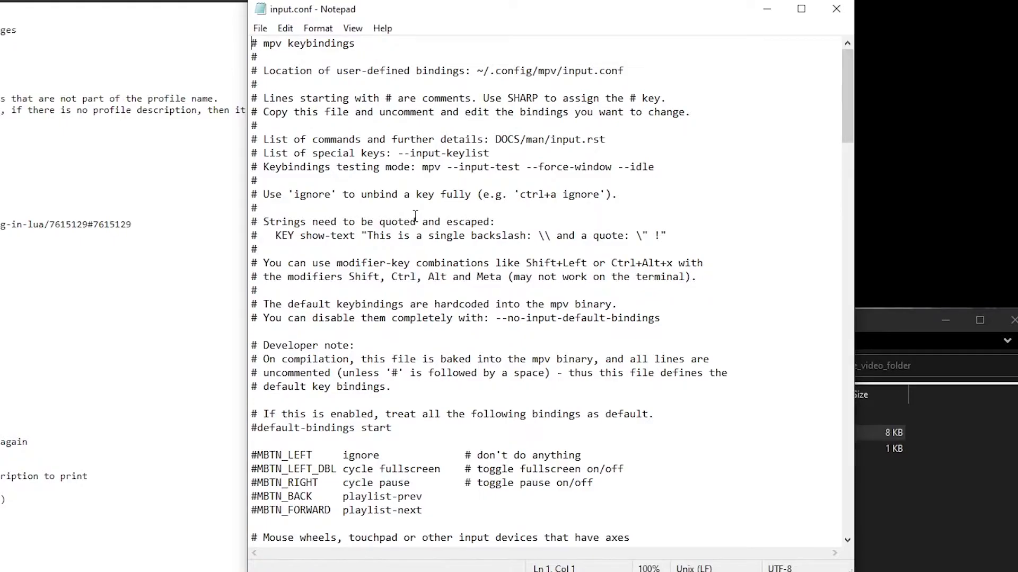
pyautogui.scroll(-4, 415, 216)
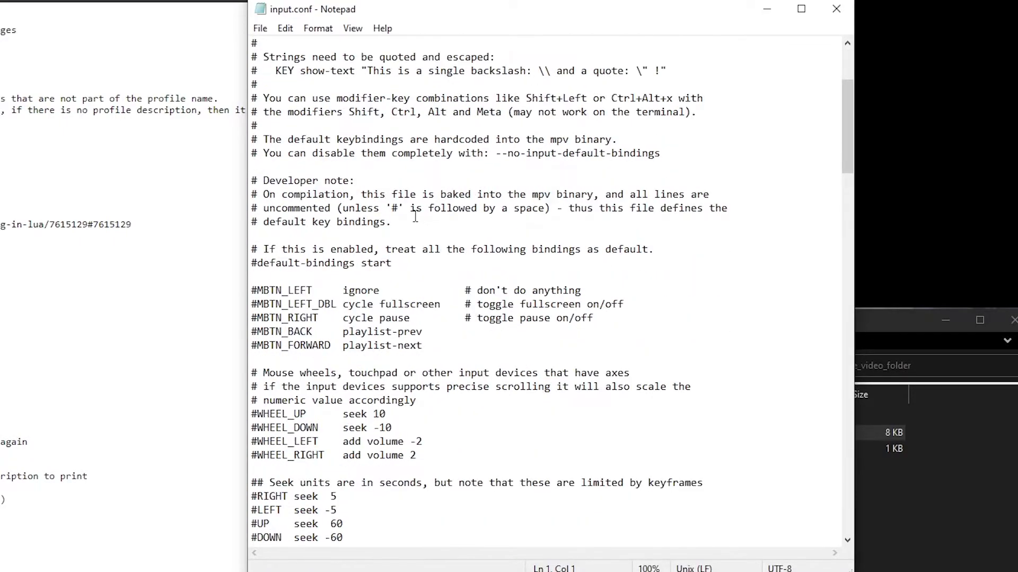
pyautogui.scroll(-18, 415, 216)
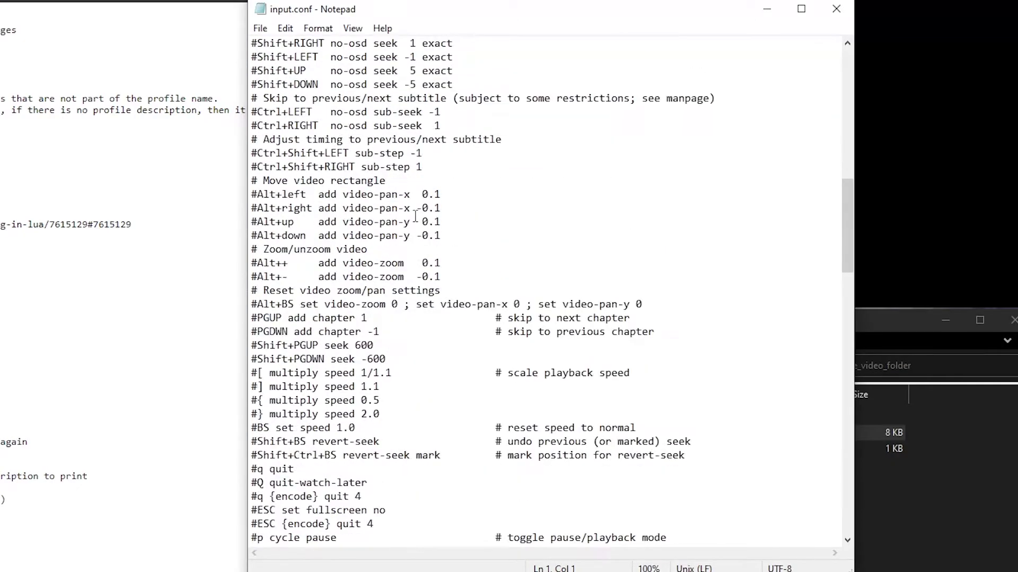
pyautogui.scroll(-6, 415, 217)
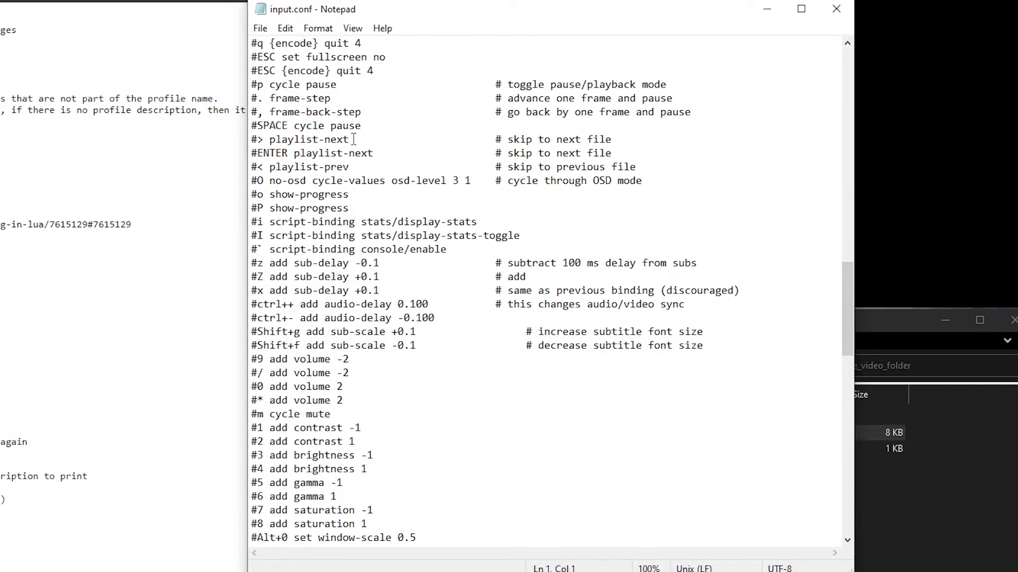
pyautogui.scroll(2, 353, 139)
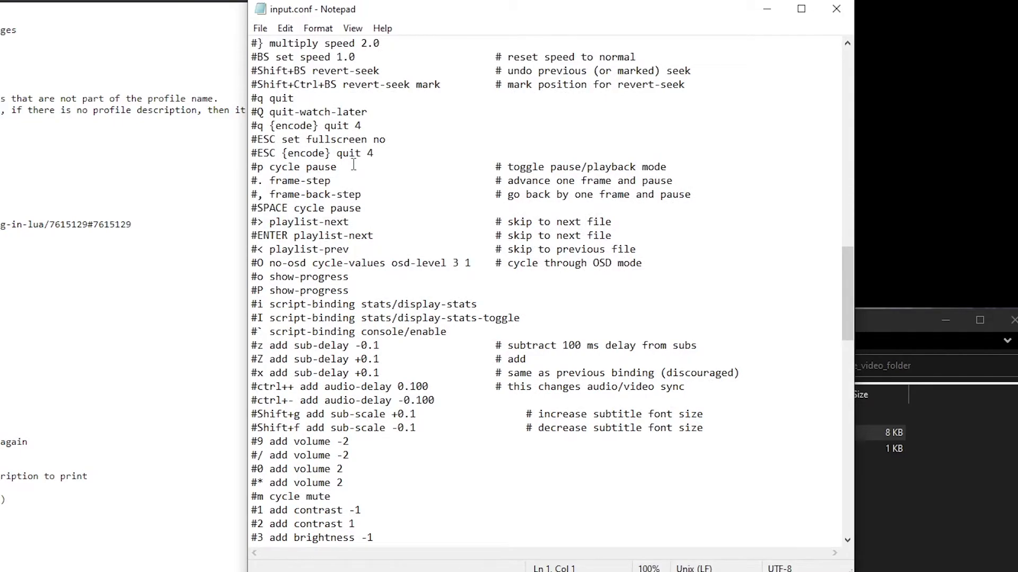
pyautogui.scroll(2, 353, 167)
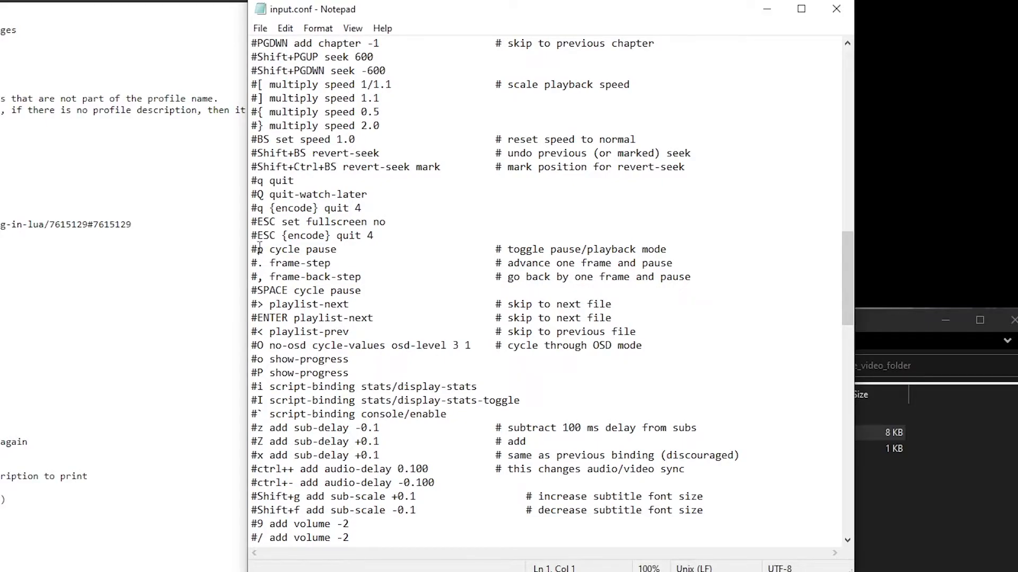
# - Examine the parts of the "#p cycle pause" line: its # sign, key, command and trailing comment
pyautogui.click(259, 247)
pyautogui.moveTo(390, 251); pyautogui.dragTo(298, 249)
pyautogui.click(707, 249)
pyautogui.scroll(12, 731, 304)
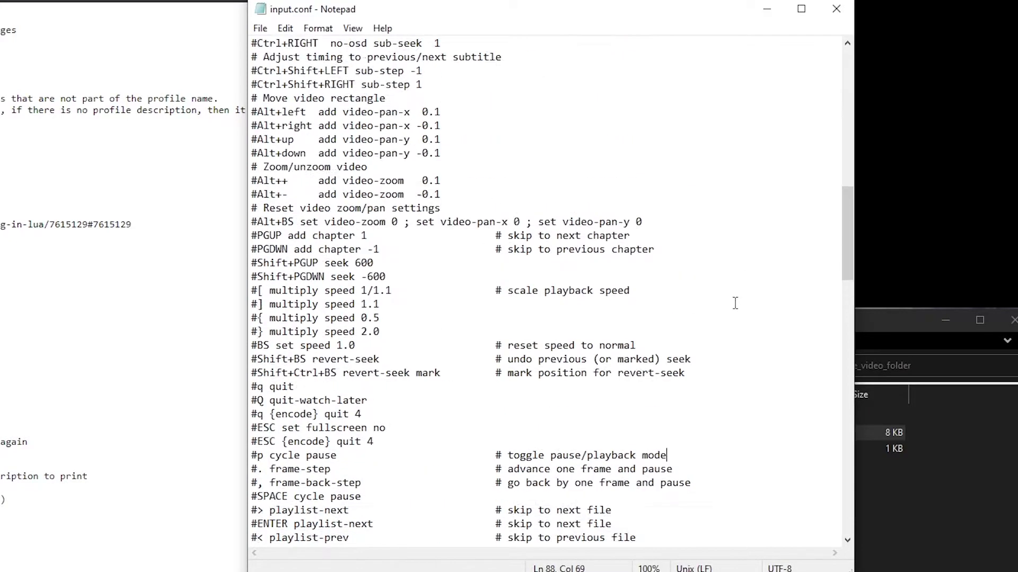
pyautogui.scroll(-11, 733, 308)
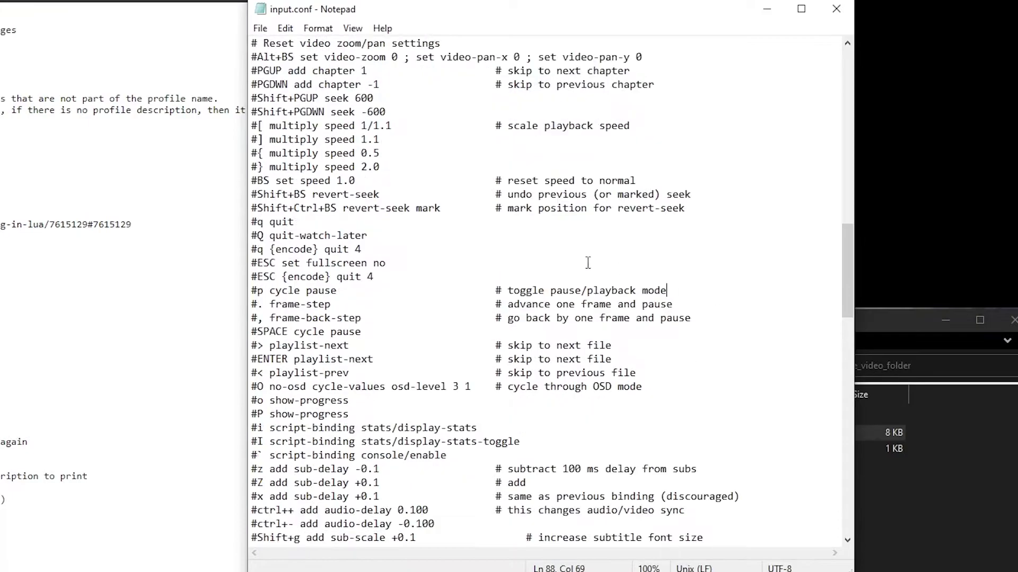
pyautogui.moveTo(676, 291); pyautogui.dragTo(243, 290)
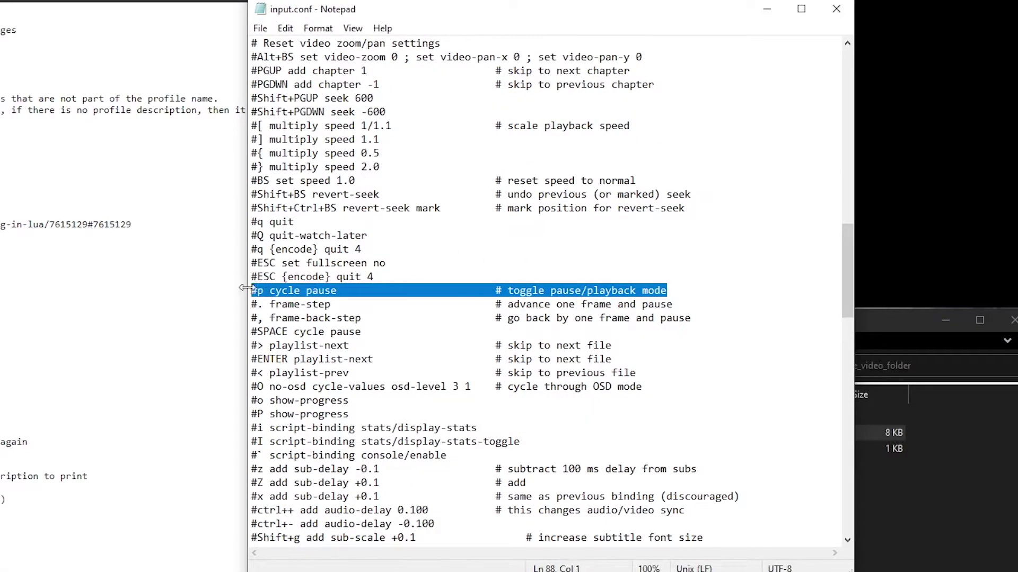
pyautogui.click(260, 290)
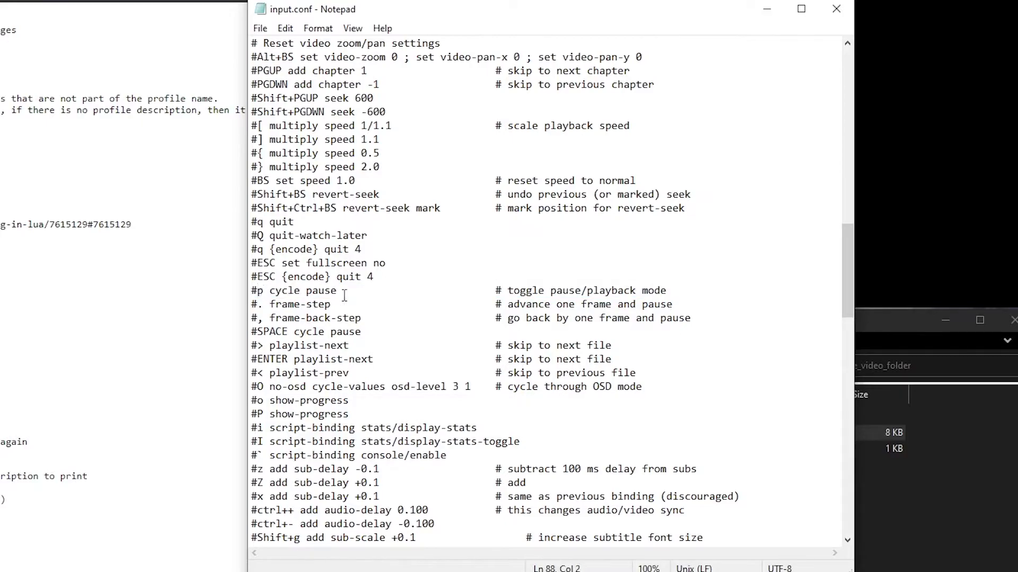
pyautogui.hotkey('shift', 'Left')
pyautogui.press('Right')
# - Set the "#p cycle pause" line apart by inserting a blank line above and below it
pyautogui.click(406, 279)
pyautogui.press('Return')
pyautogui.click(682, 303)
pyautogui.press('Return')
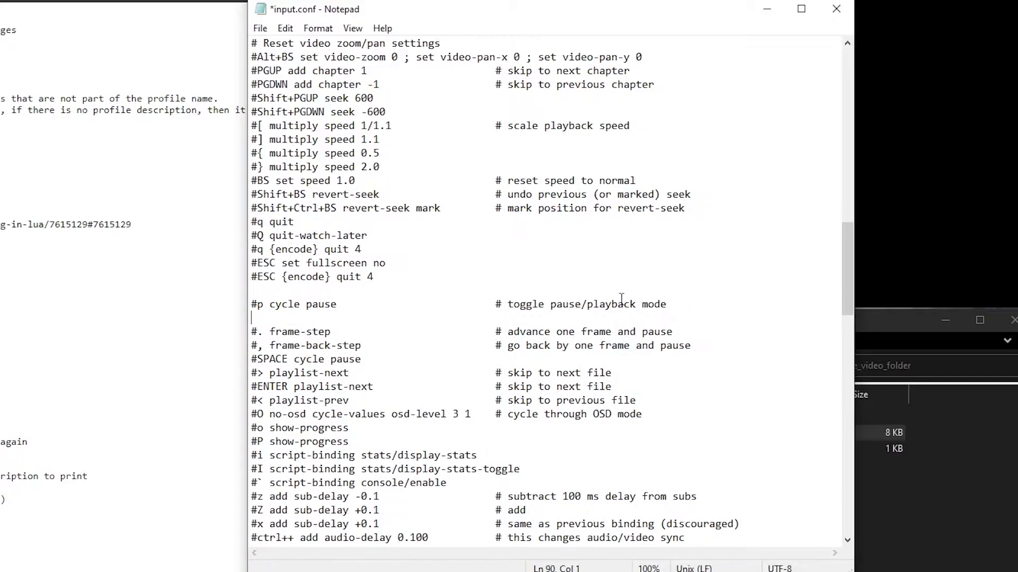
# - Uncomment the "#p cycle pause" line in input.conf and remove its command and comment, leaving only the p key
pyautogui.press('Up')
pyautogui.press('Up')
pyautogui.scroll(3, 533, 296)
pyautogui.scroll(-2, 533, 296)
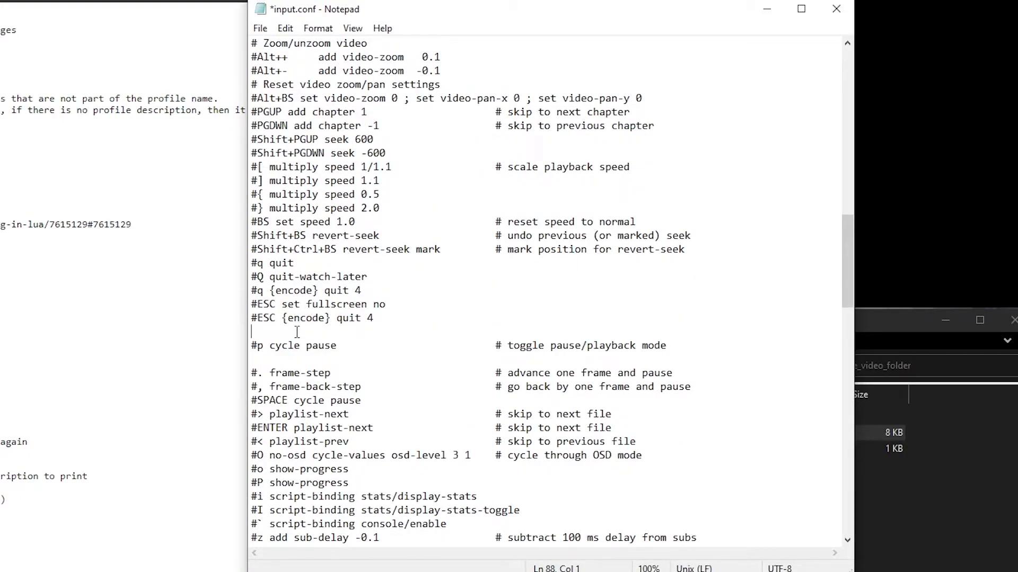
pyautogui.click(259, 346)
pyautogui.press('BackSpace')
pyautogui.moveTo(725, 349); pyautogui.dragTo(496, 332)
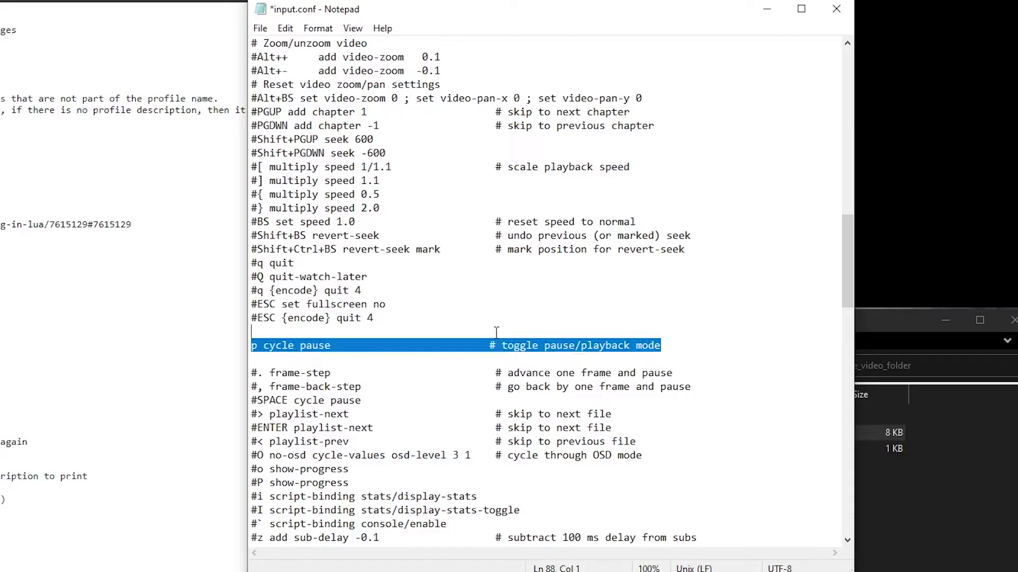
pyautogui.moveTo(689, 344); pyautogui.dragTo(265, 347)
pyautogui.press('BackSpace')
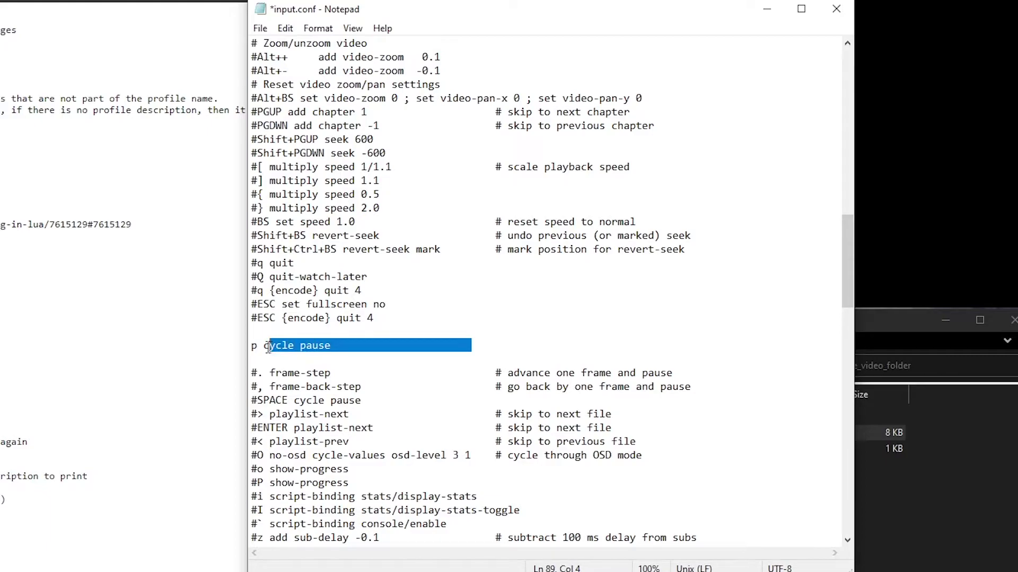
pyautogui.press('BackSpace')
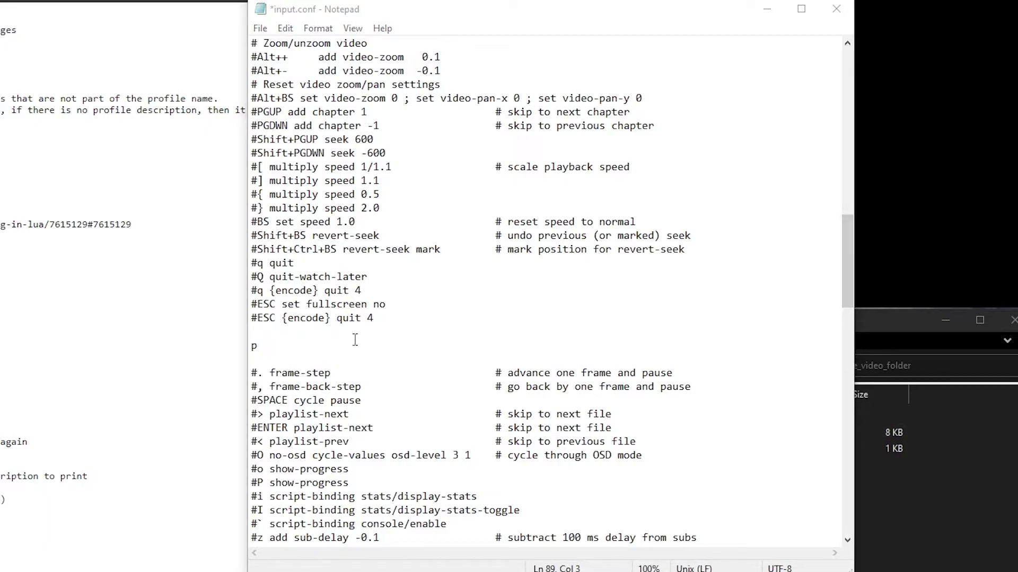
pyautogui.click(355, 356)
pyautogui.click(367, 348)
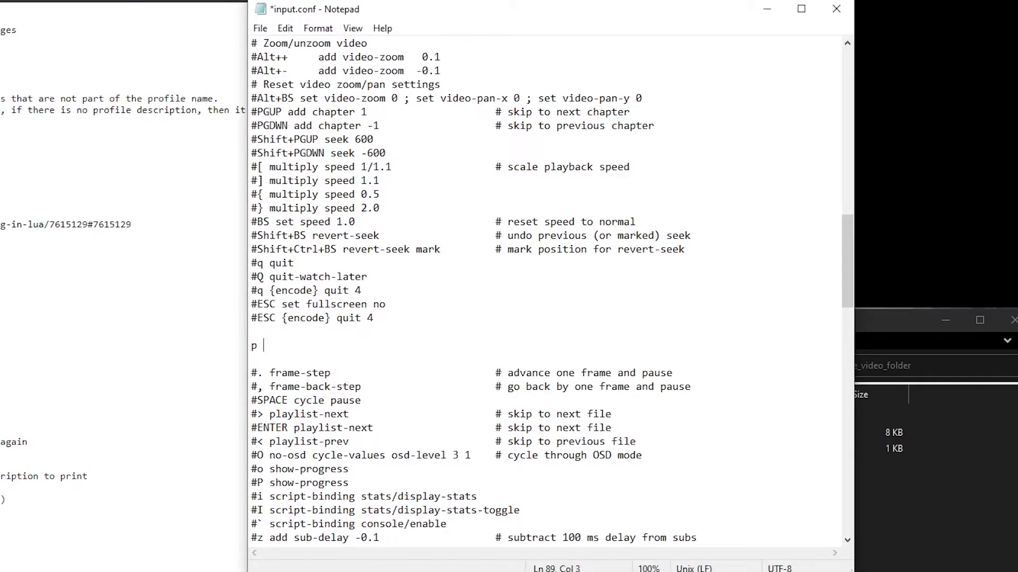
# - Assign "script-message cycle-profile" to the p key, checking the script's file name in the scripts folder
pyautogui.write('script-message')
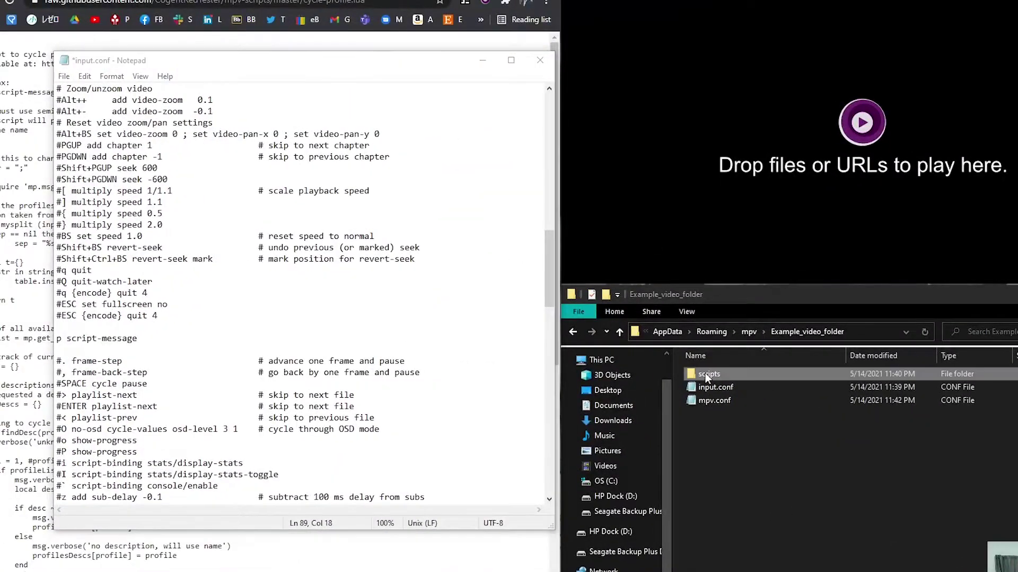
pyautogui.doubleClick(705, 373)
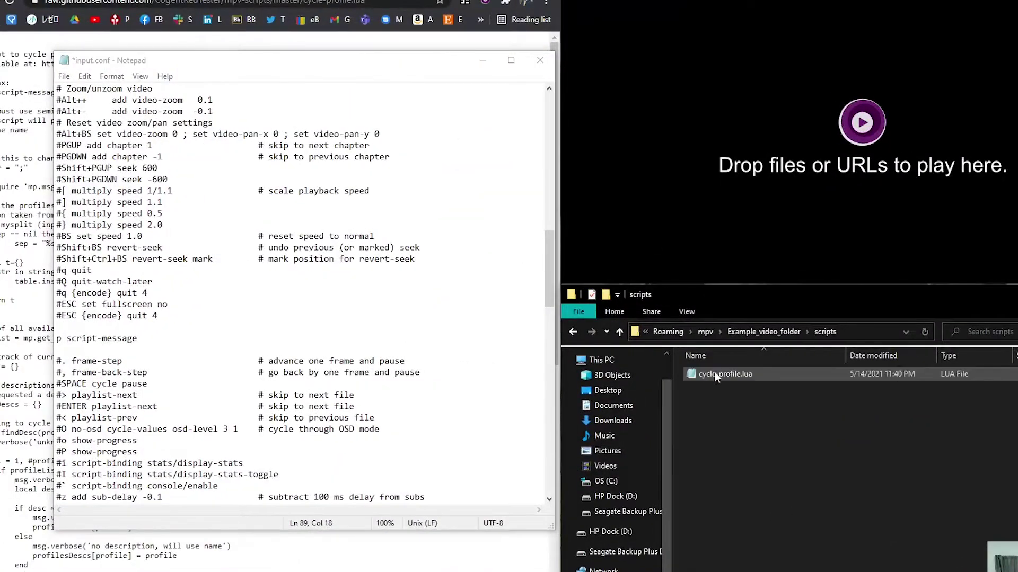
pyautogui.click(155, 339)
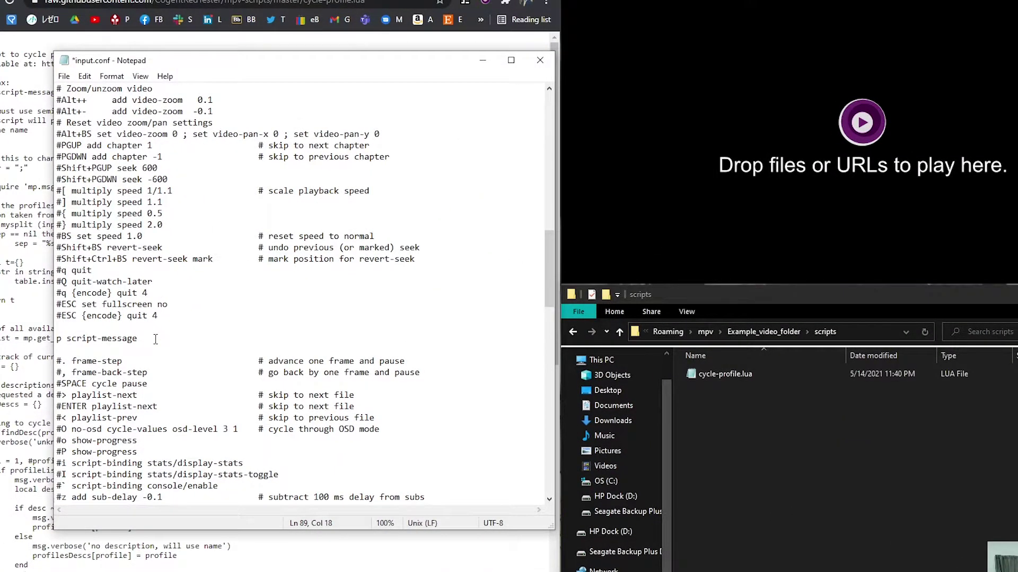
pyautogui.write('cycle-profile')
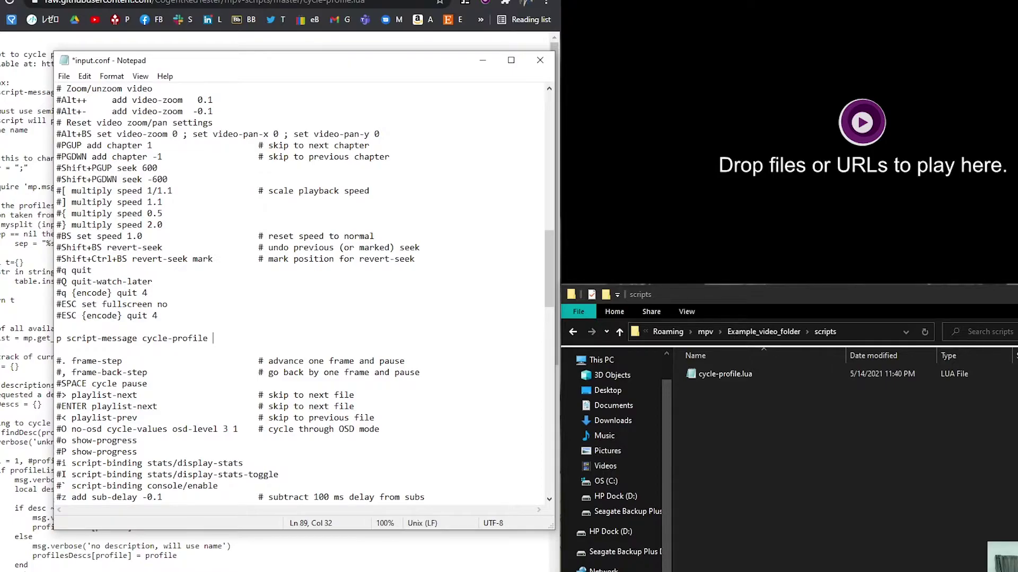
# - Complete the p binding with the quoted, semicolon-separated profile names "Default;Nisekoi"
pyautogui.write('""')
pyautogui.press('BackSpace')
pyautogui.press('BackSpace')
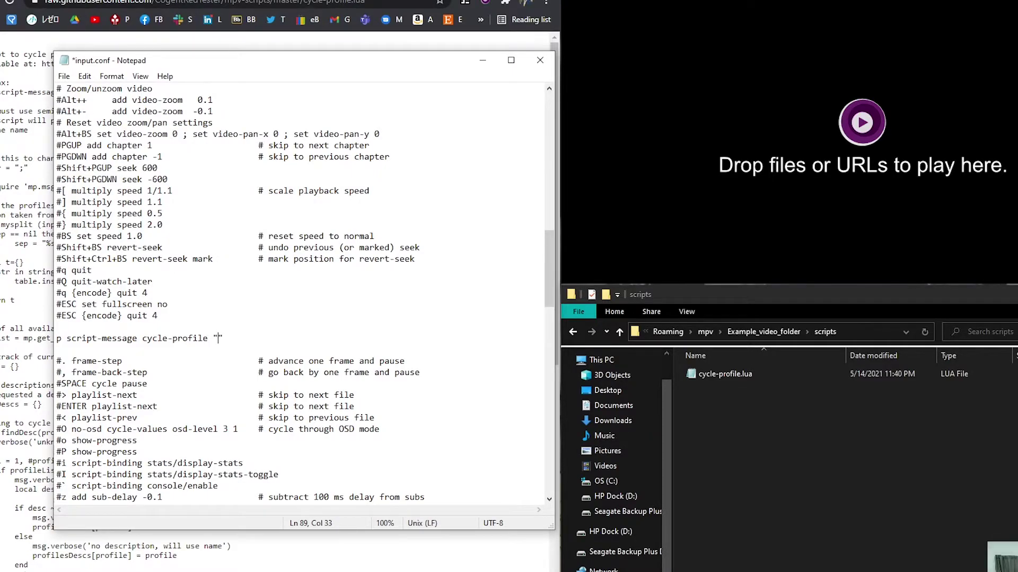
pyautogui.write('Default')
pyautogui.write(';Nisekoi')
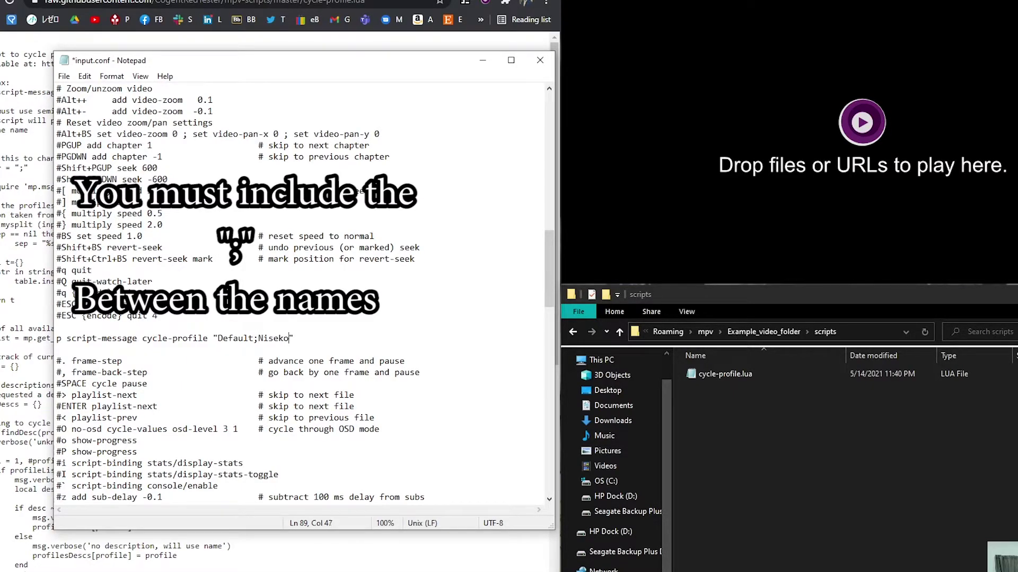
# - Save the changes to input.conf and close the file
pyautogui.click(239, 339)
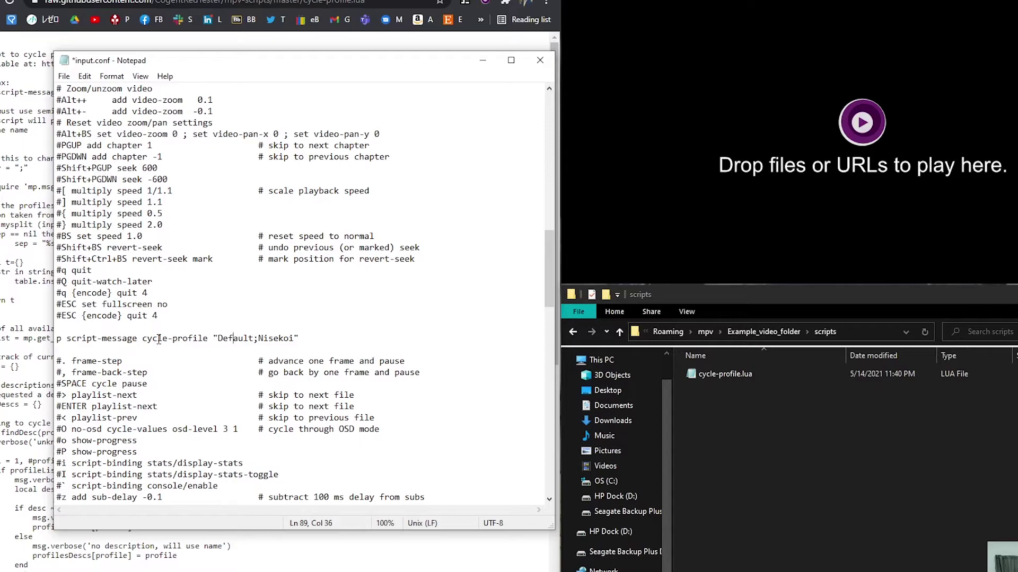
pyautogui.click(221, 301)
pyautogui.click(62, 77)
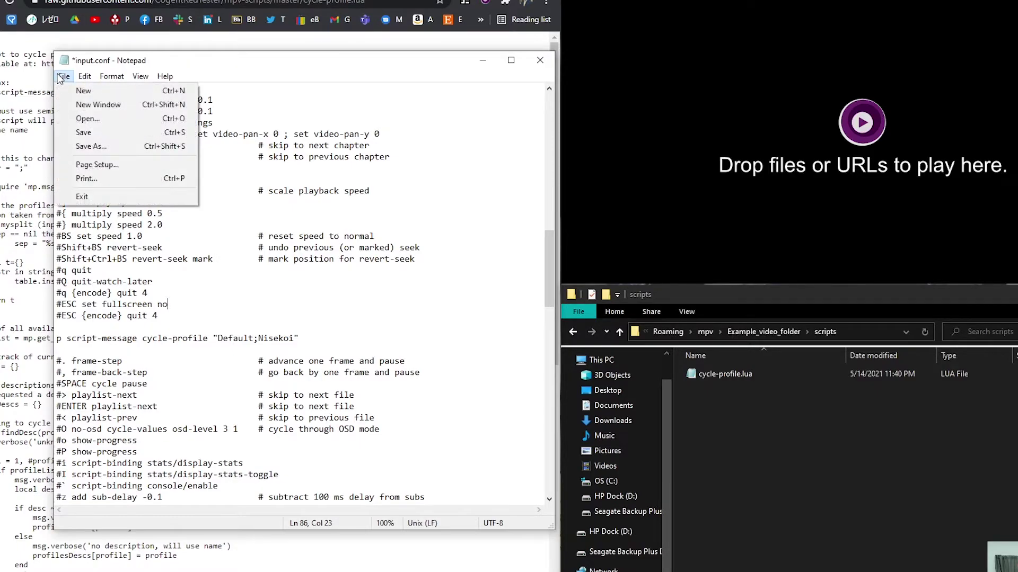
pyautogui.click(90, 132)
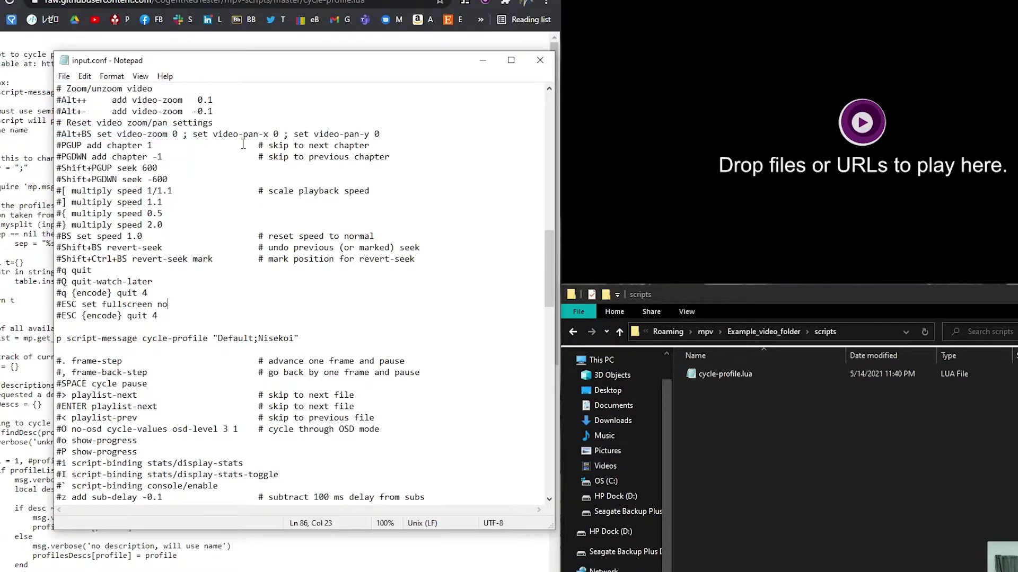
pyautogui.click(540, 61)
# - Check the [Nisekoi] profile in mpv.conf against the p cycle-profile binding in input.conf, and close input.conf
pyautogui.click(763, 332)
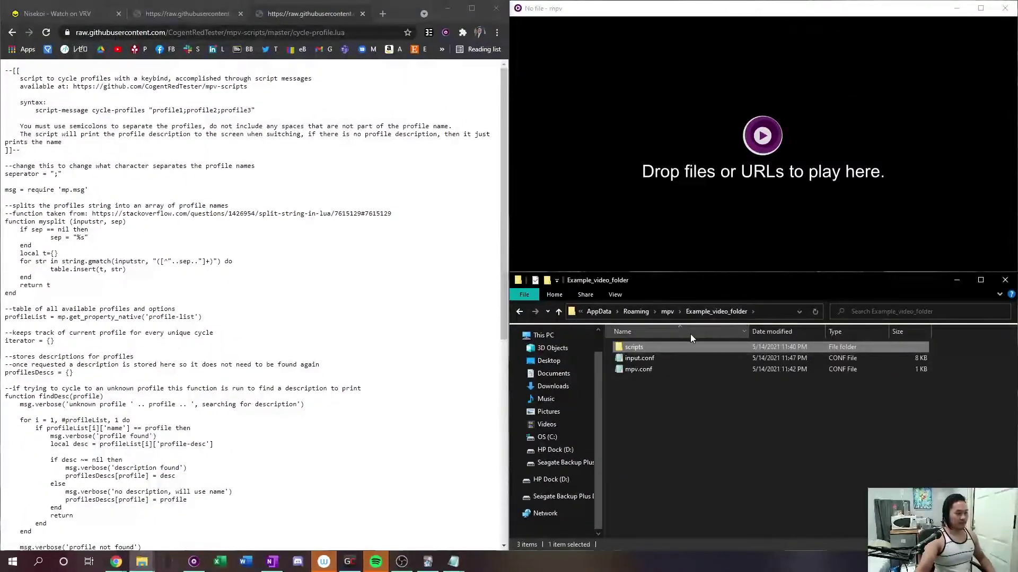
pyautogui.doubleClick(667, 368)
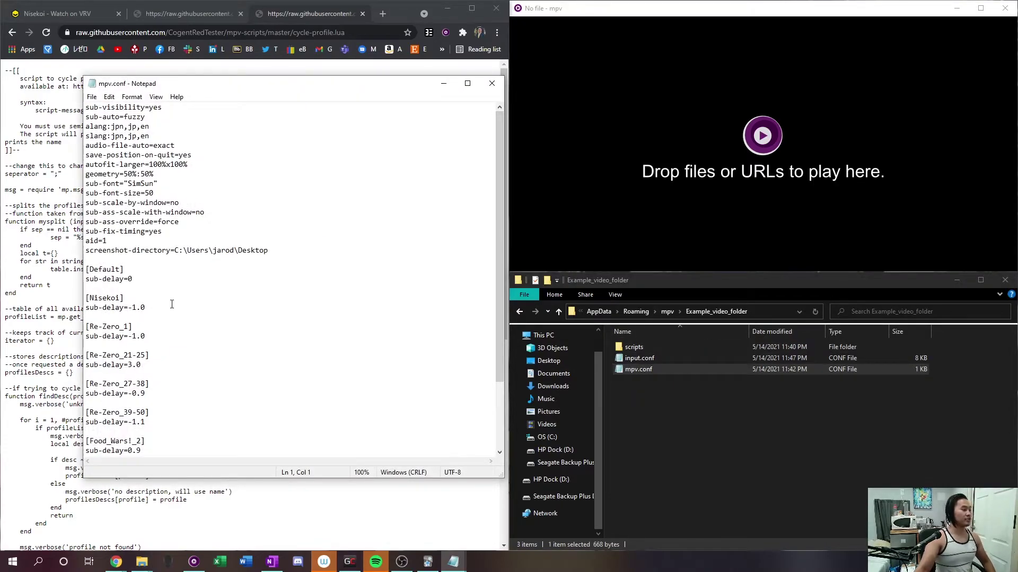
pyautogui.moveTo(145, 308); pyautogui.dragTo(93, 298)
pyautogui.click(681, 408)
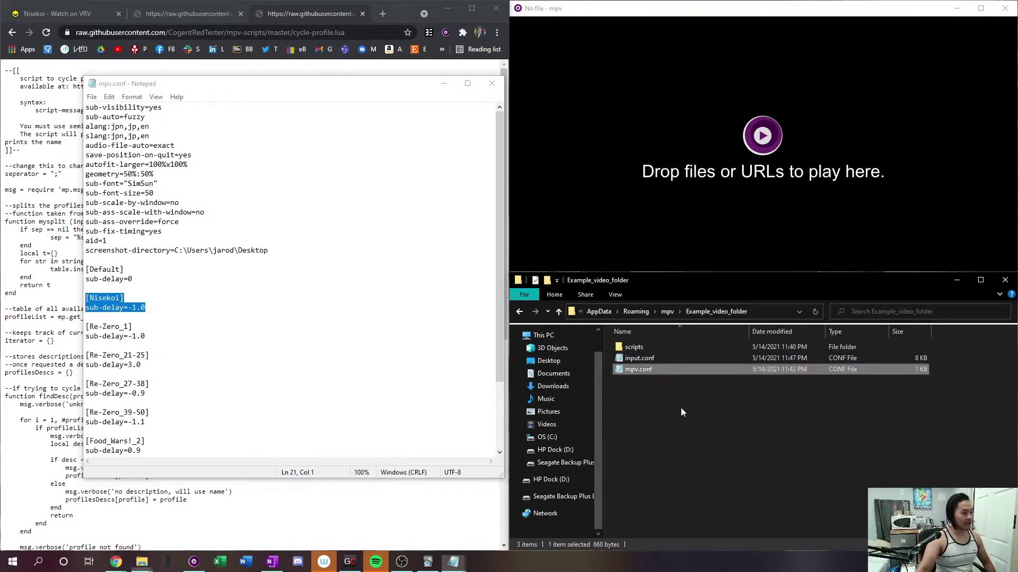
pyautogui.doubleClick(660, 361)
pyautogui.scroll(-20, 303, 251)
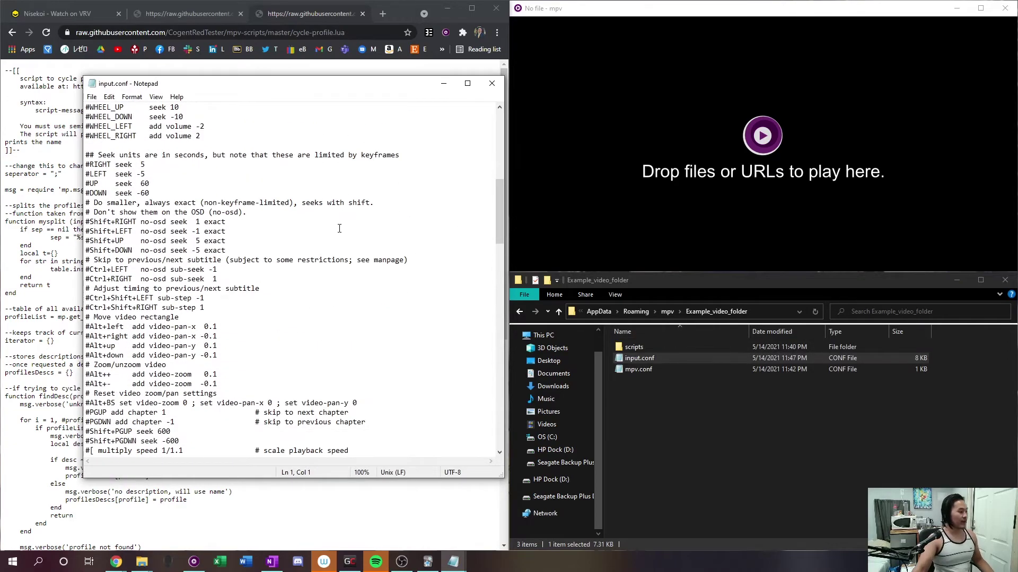
pyautogui.moveTo(289, 259); pyautogui.dragTo(70, 257)
pyautogui.moveTo(308, 259); pyautogui.dragTo(219, 260)
pyautogui.click(224, 260)
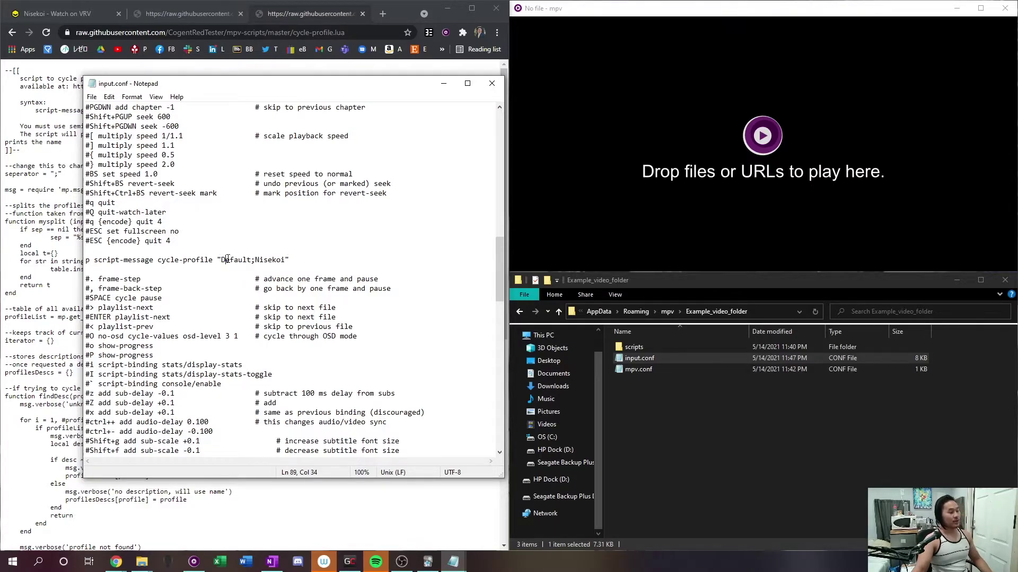
pyautogui.click(492, 86)
# - Review the Nisekoi subtitle delay and the general settings above the profiles in mpv.conf, and close the file
pyautogui.click(180, 312)
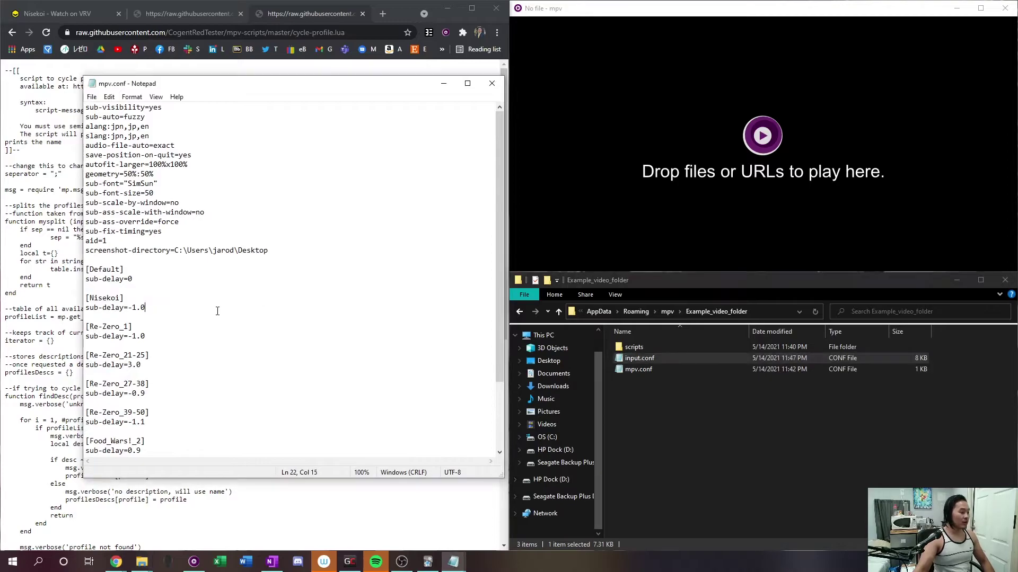
pyautogui.click(158, 317)
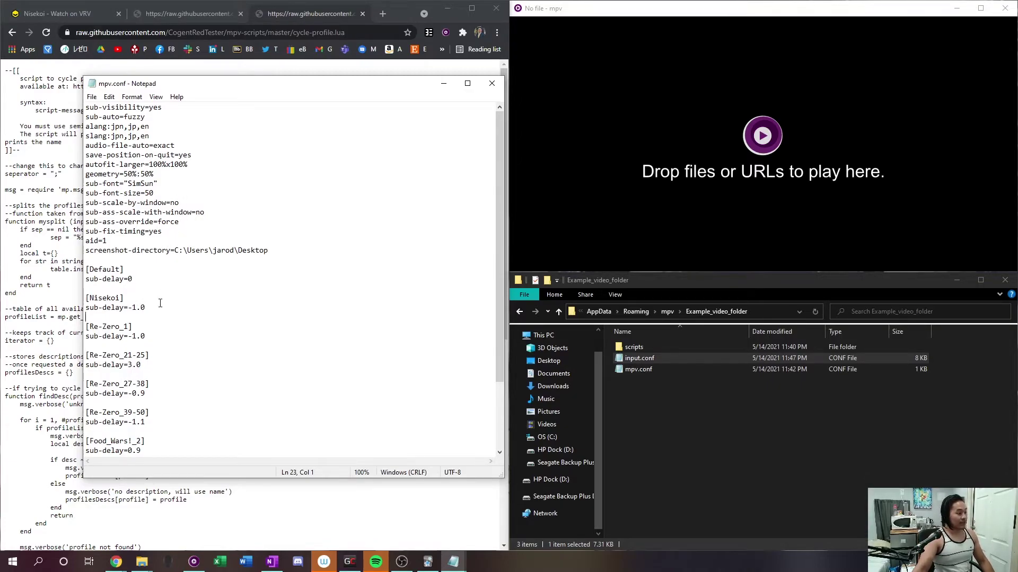
pyautogui.moveTo(155, 194); pyautogui.dragTo(85, 126)
pyautogui.click(141, 289)
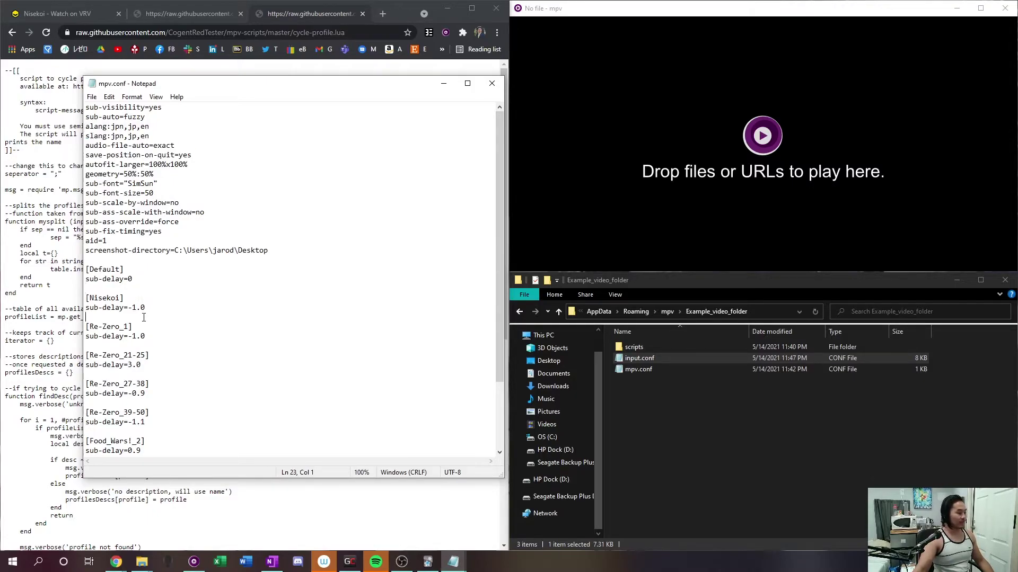
pyautogui.click(491, 84)
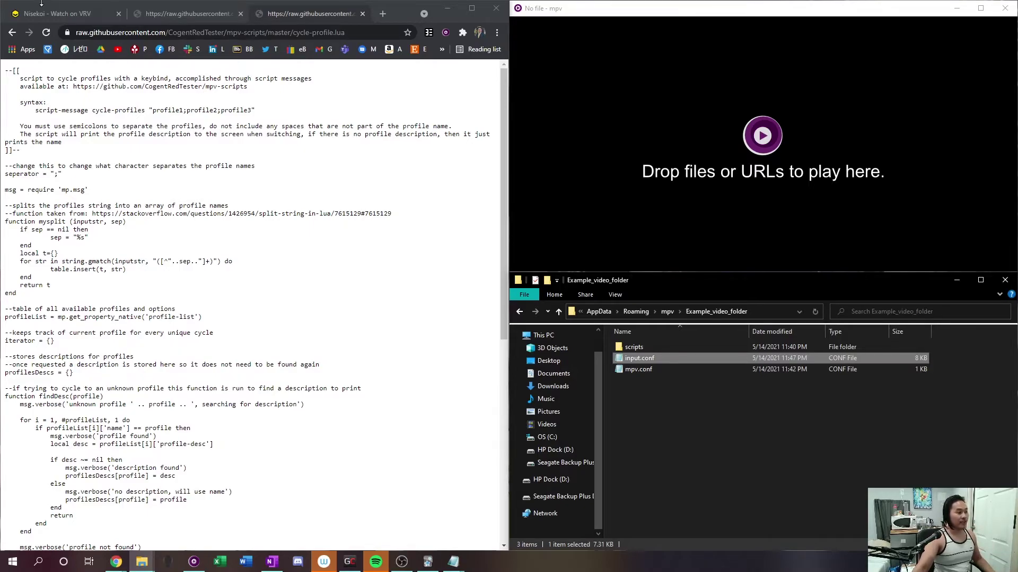
# - Load the Nisekoi episode "E1 - The Promise" from the VRV page into mpv
pyautogui.click(58, 12)
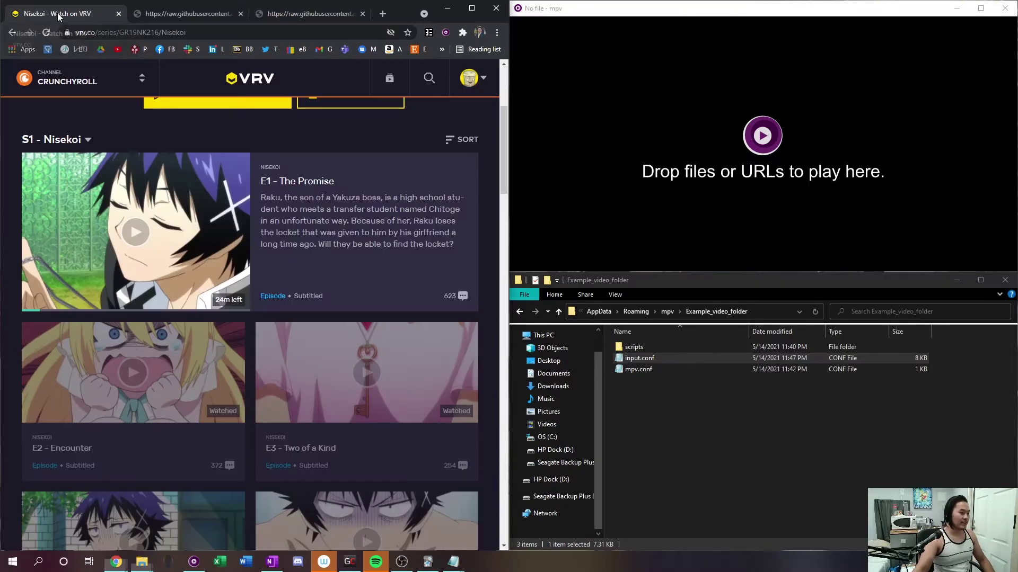
pyautogui.moveTo(139, 239); pyautogui.dragTo(723, 154)
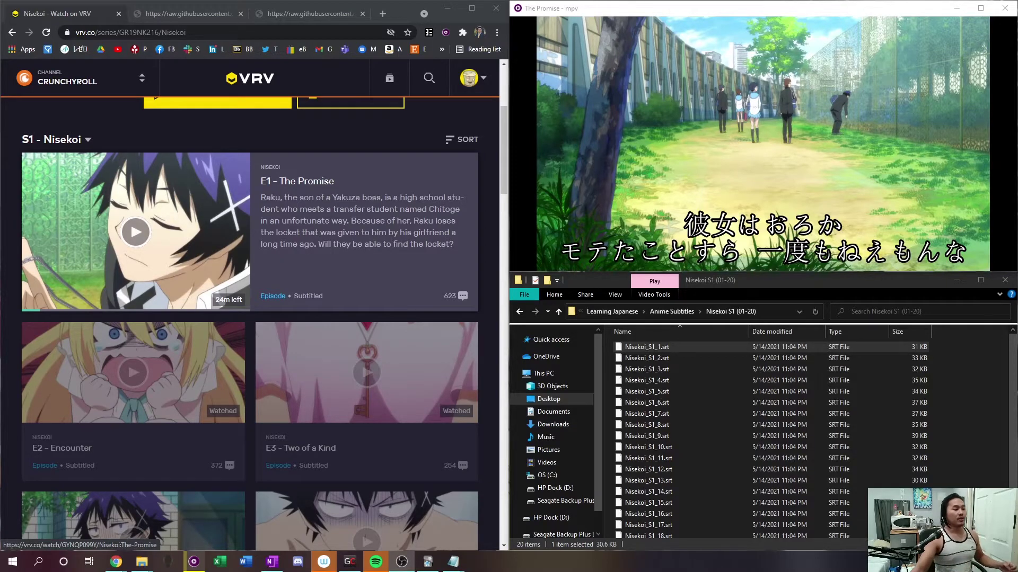
pyautogui.click(774, 161)
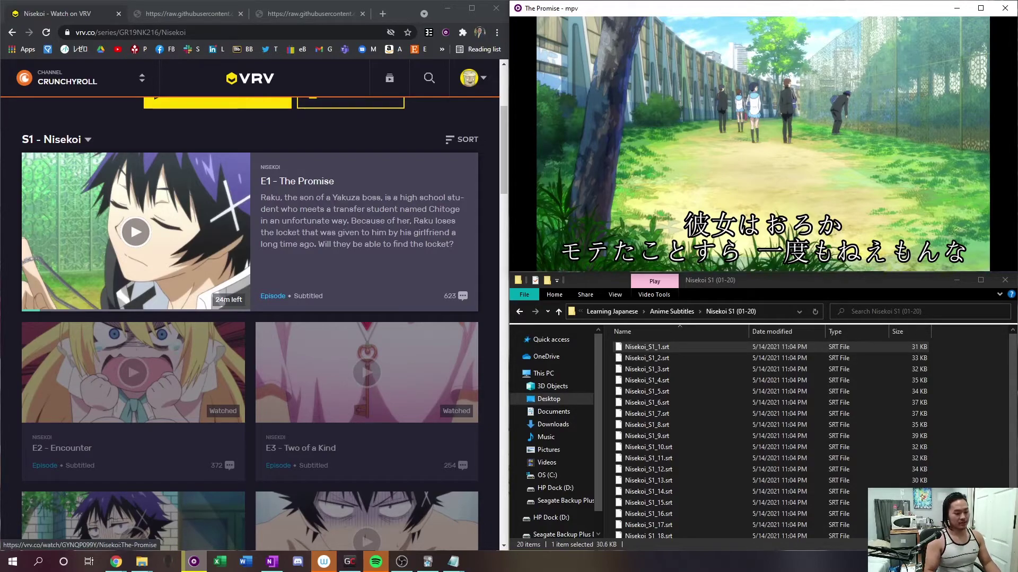
pyautogui.moveTo(762, 178)
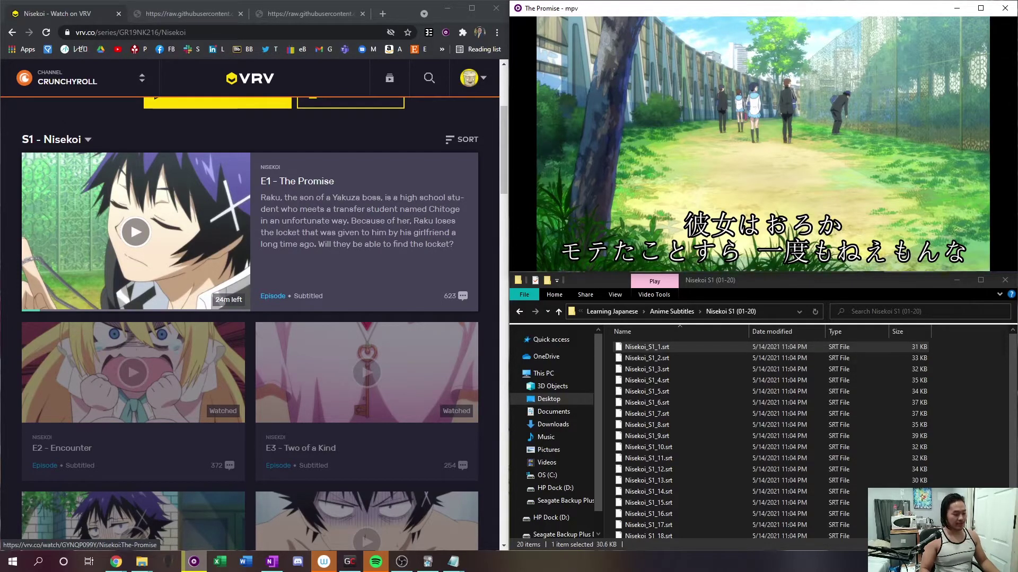
# - Seek forward and back around the park scene in the episode to compare the subtitles with the dialogue
pyautogui.press('Right')
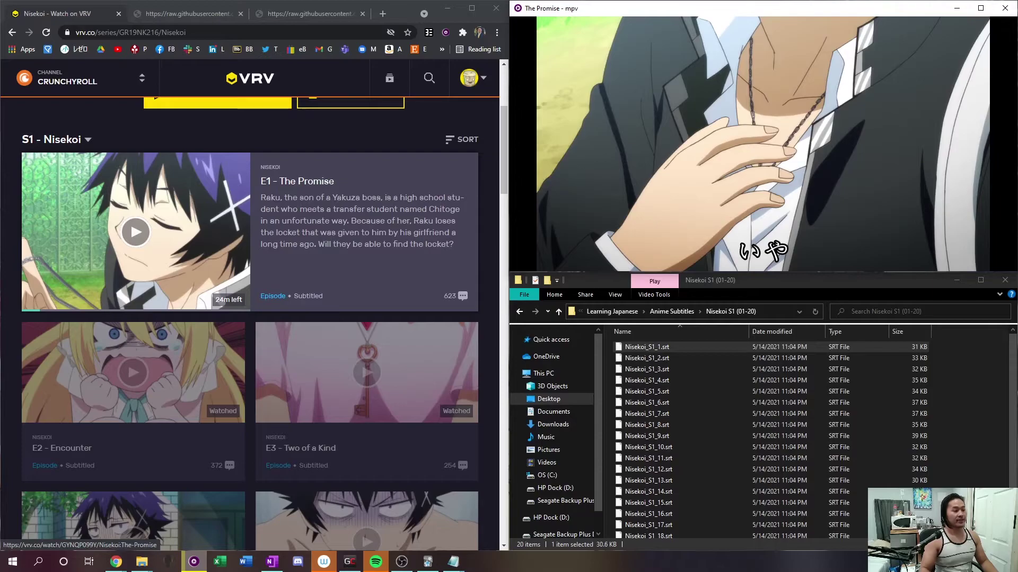
pyautogui.press('Right')
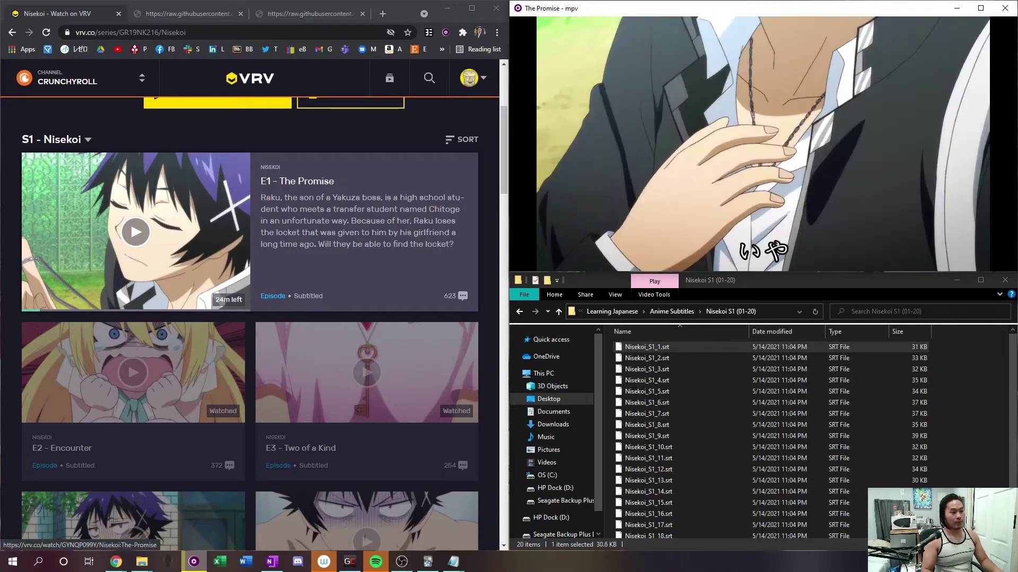
pyautogui.press('Left')
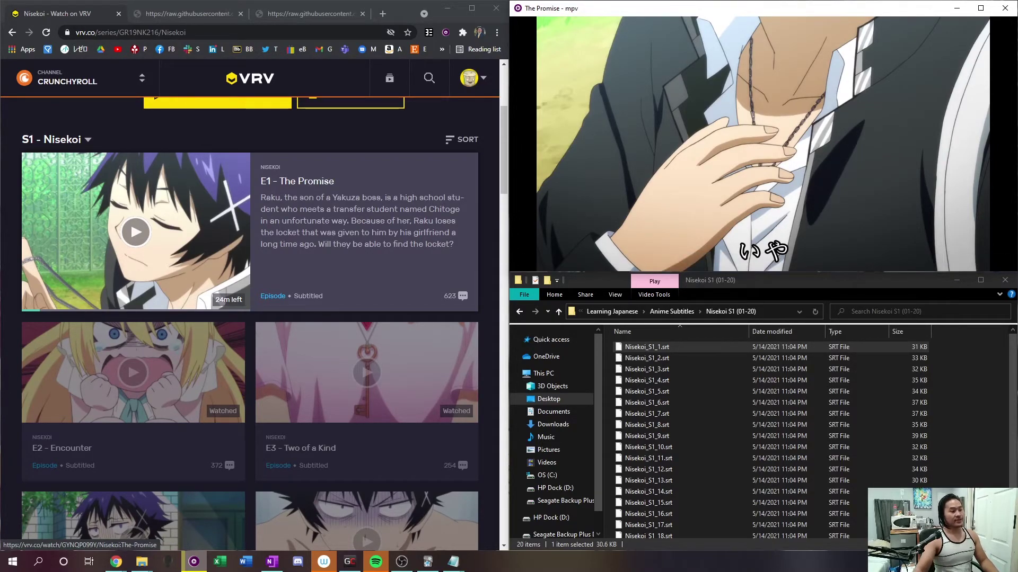
pyautogui.press('Right')
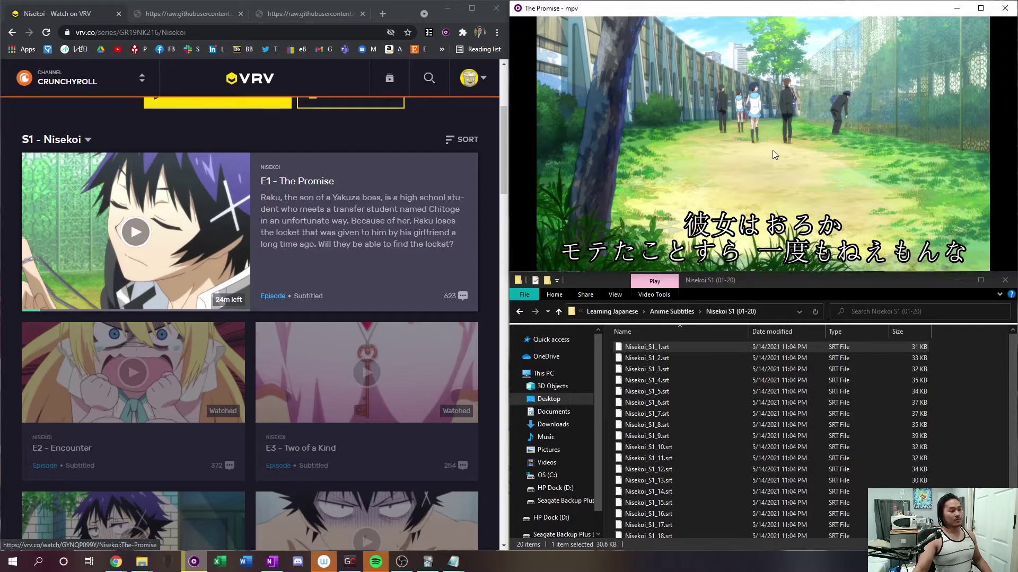
pyautogui.press('space')
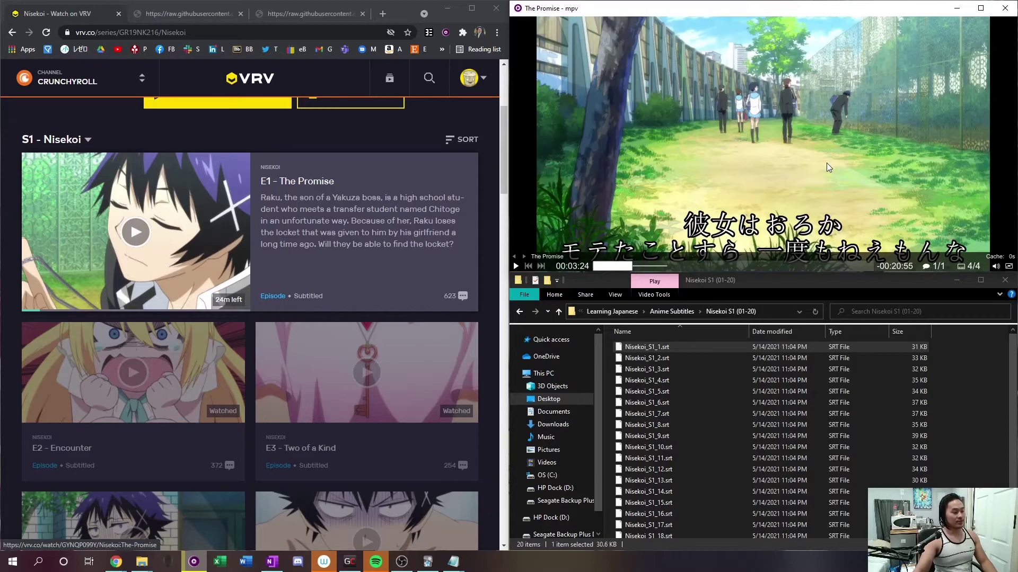
# - Try shifting the subtitle delay earlier and back again in 100 ms increments
pyautogui.press('z')
pyautogui.press('z')
pyautogui.press('z')
pyautogui.press('z')
pyautogui.press('z')
pyautogui.press('z')
pyautogui.press('z')
pyautogui.press('z')
pyautogui.press('z')
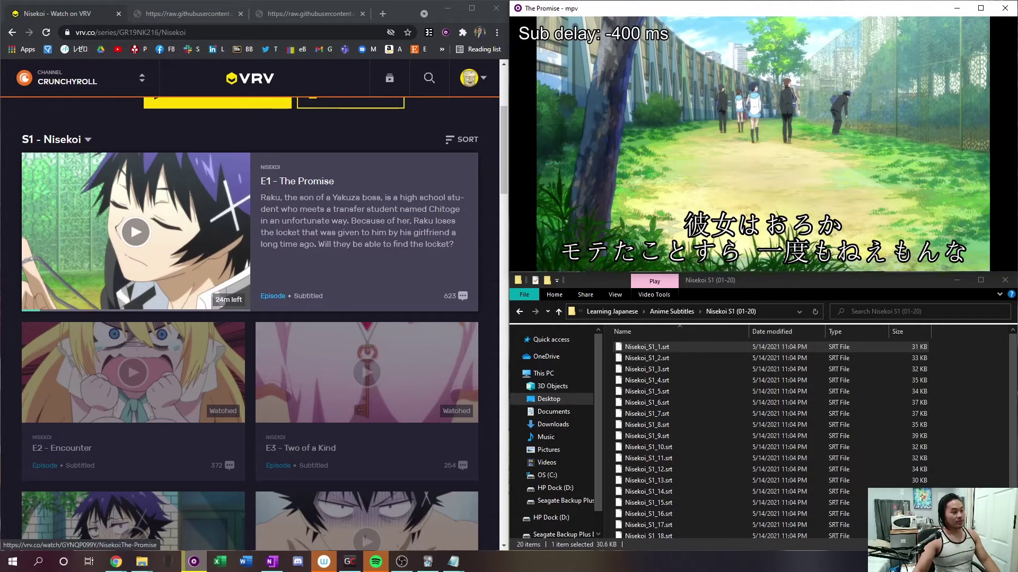
pyautogui.press('x')
pyautogui.press('x')
pyautogui.press('x')
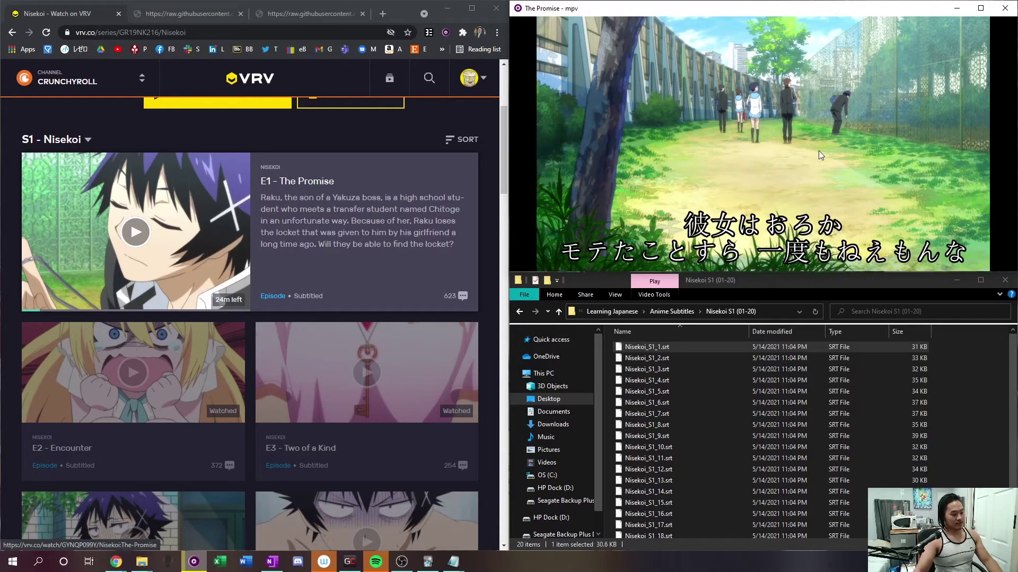
# - Set the episode's subtitle delay to -1000 ms
pyautogui.press('z')
pyautogui.press('z')
pyautogui.press('z')
pyautogui.press('z')
pyautogui.press('z')
pyautogui.press('z')
pyautogui.press('z')
pyautogui.press('z')
pyautogui.press('z')
pyautogui.press('z')
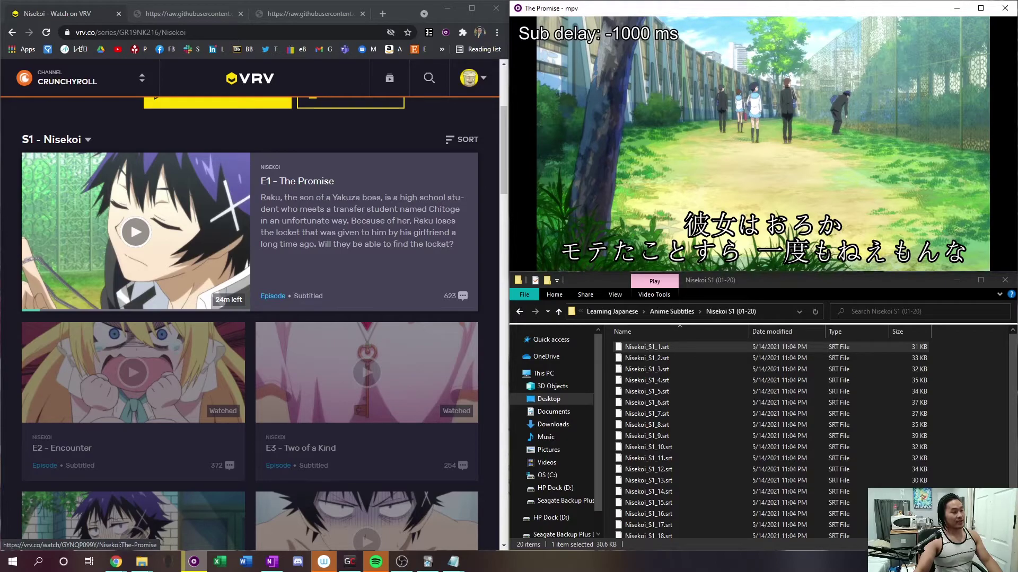
# - Replay the park scene's current subtitle line and pause to compare its timing with the dialogue
pyautogui.hotkey('ctrl', 'Left')
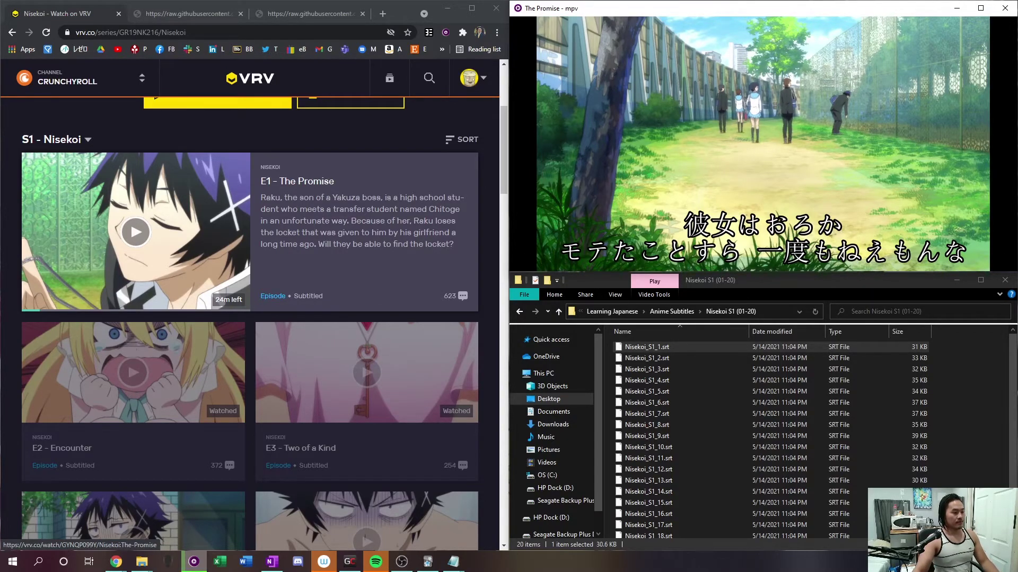
pyautogui.press('space')
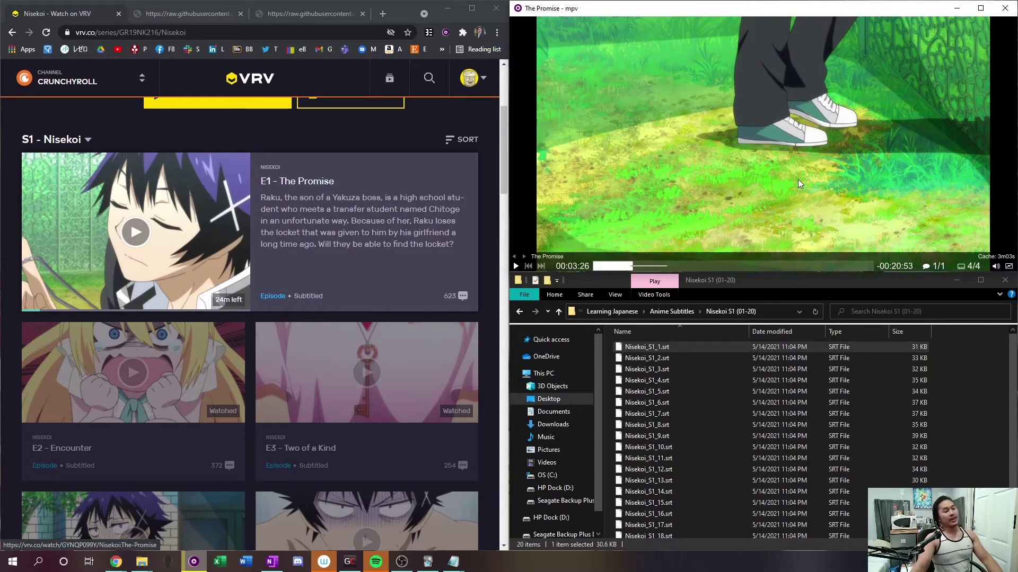
# - Try nudging the subtitle delay back and forth around -1000 ms
pyautogui.press('z')
pyautogui.press('z')
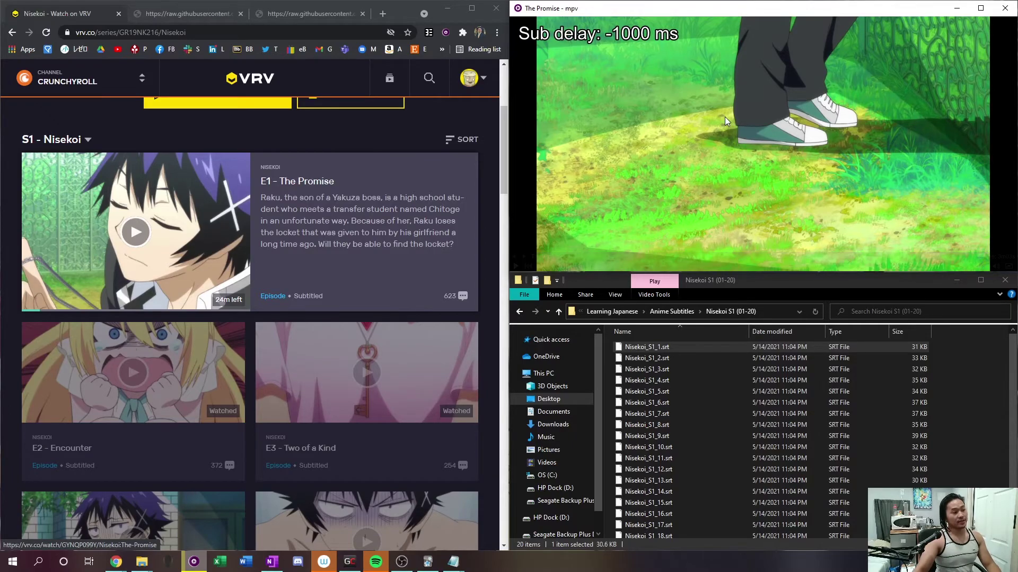
pyautogui.press('x')
pyautogui.press('z')
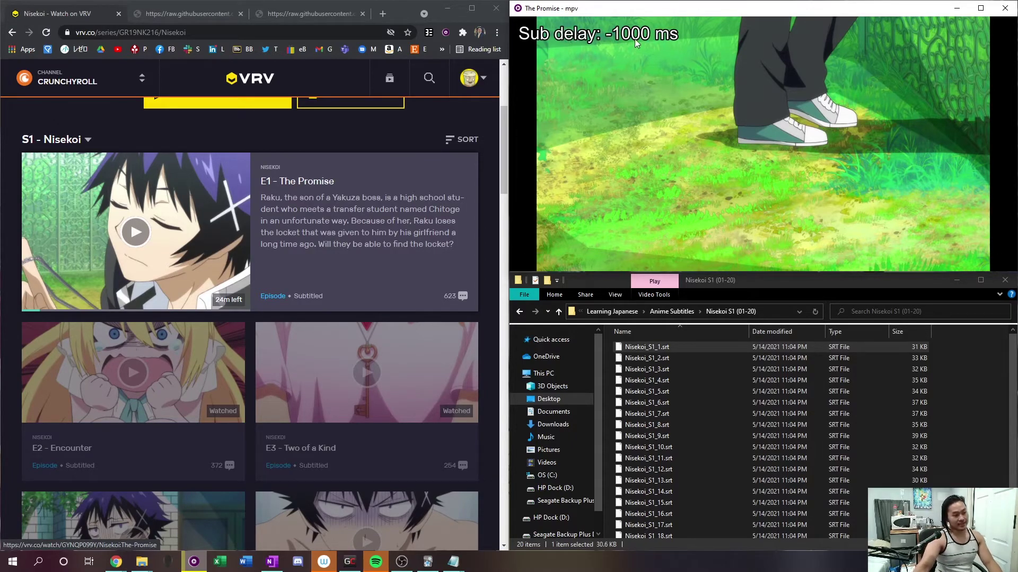
pyautogui.press('z')
pyautogui.press('x')
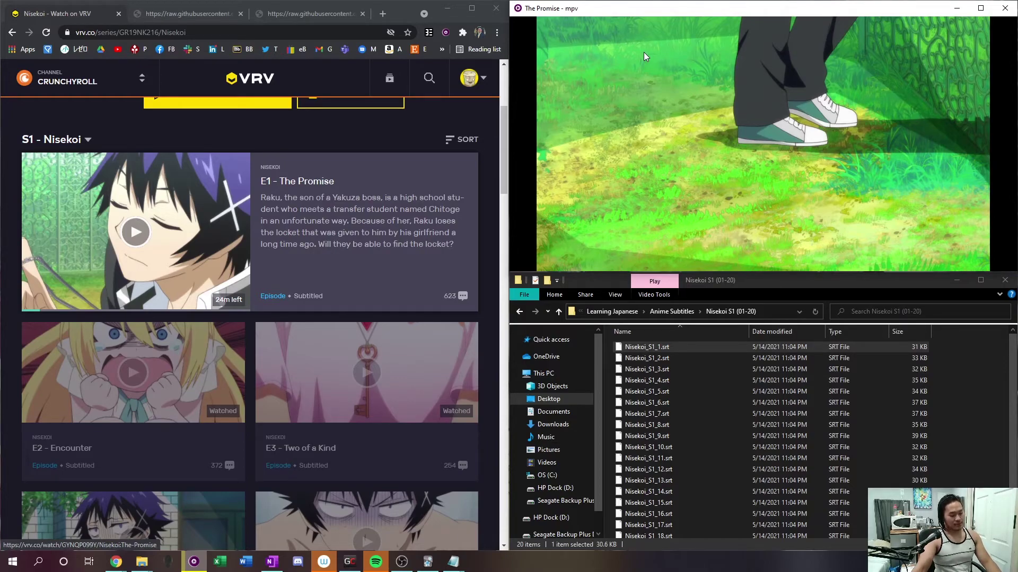
pyautogui.press('z')
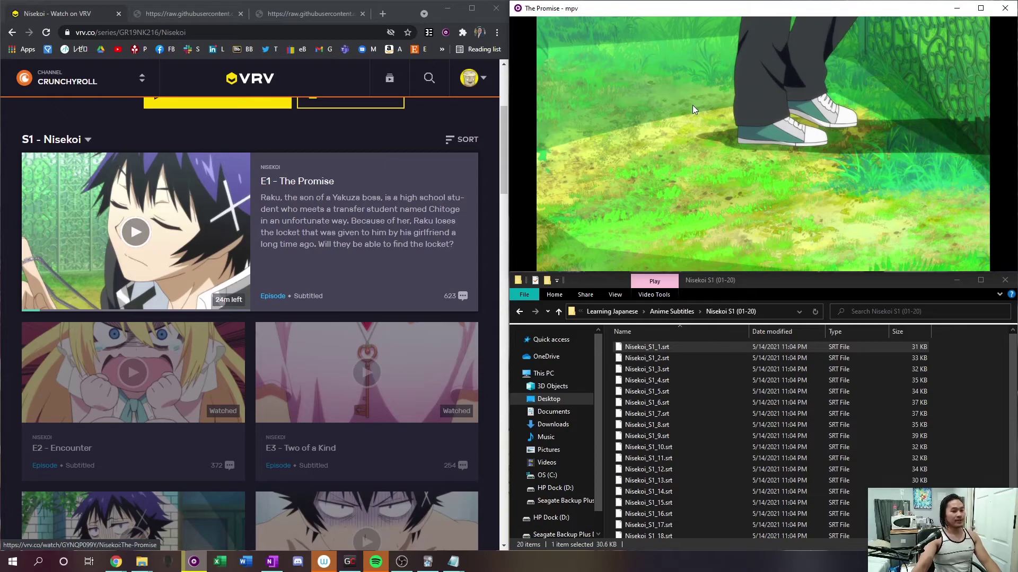
# - Cycle through the subtitle-delay profiles, including Re-Zero_27-38, Nisekoi, Food_Wars!_3 and Default, on the paused frame
pyautogui.moveTo(696, 141)
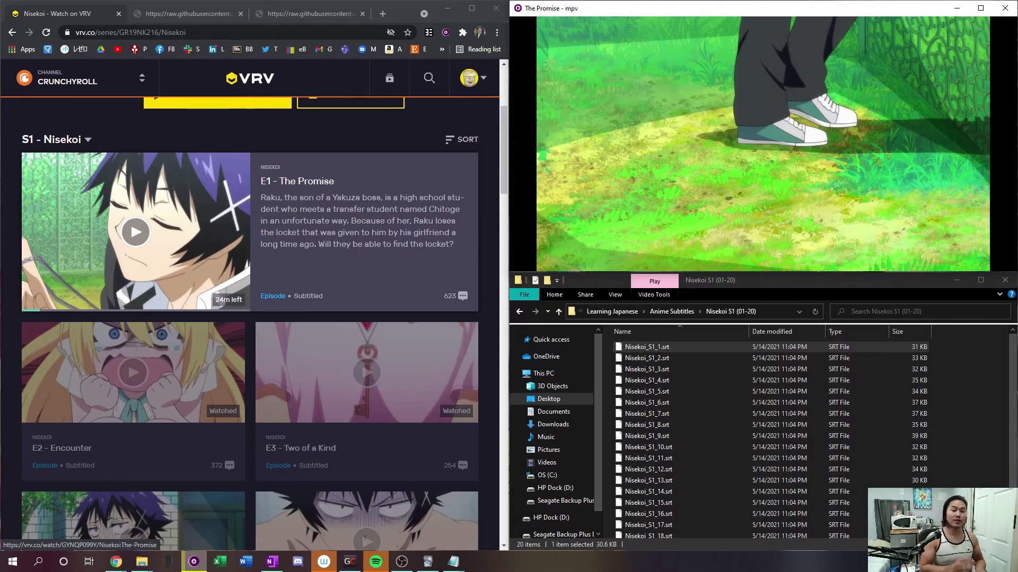
pyautogui.moveTo(692, 180)
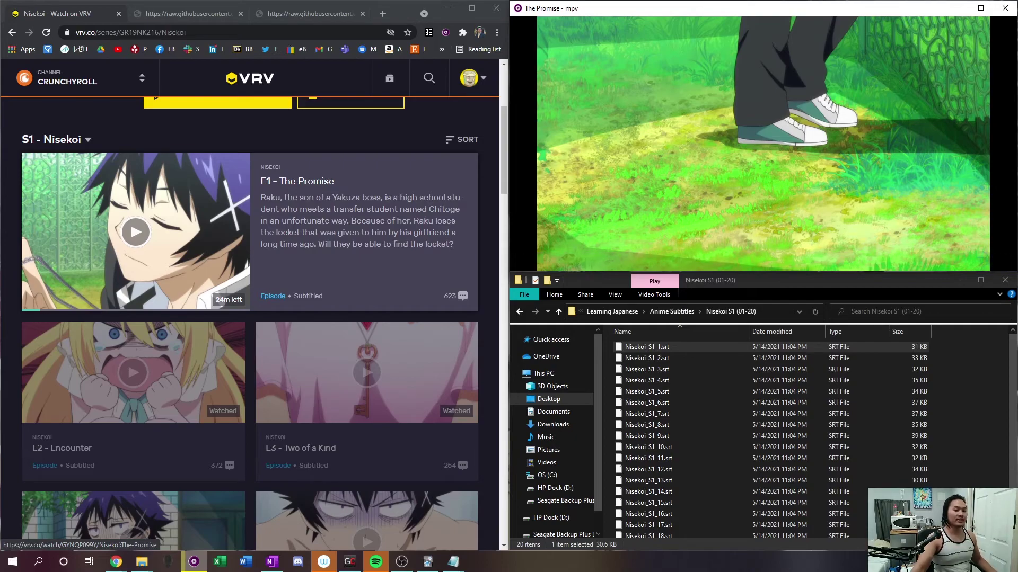
pyautogui.moveTo(653, 214)
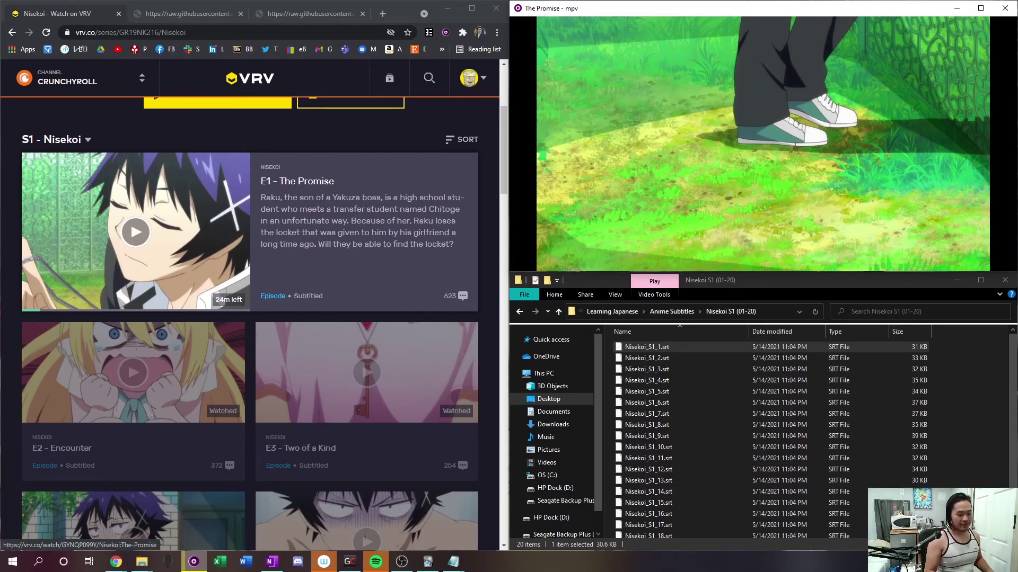
pyautogui.press('j')
pyautogui.press('j')
pyautogui.press('j')
pyautogui.press('j')
pyautogui.press('j')
pyautogui.press('j')
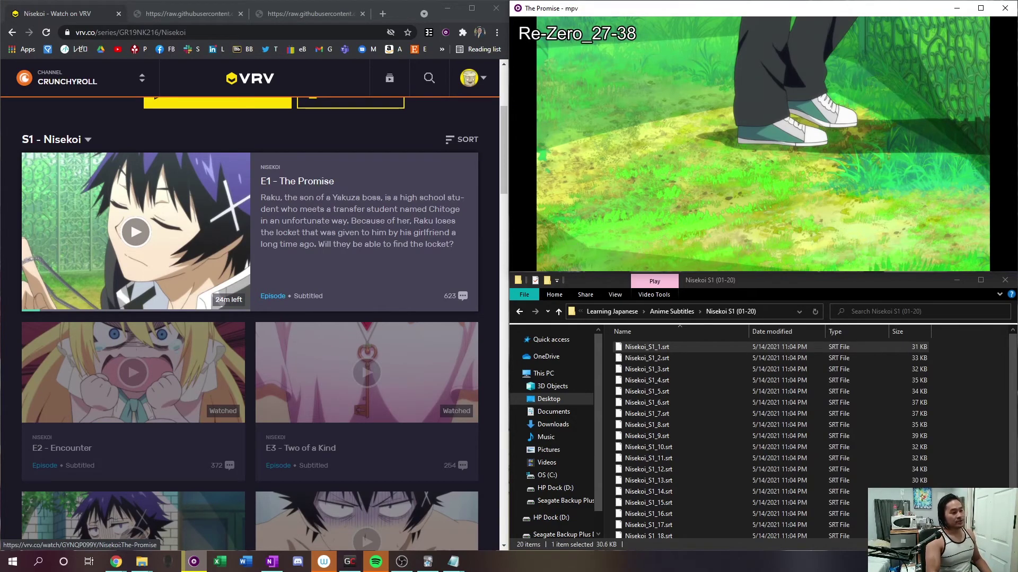
pyautogui.press('j')
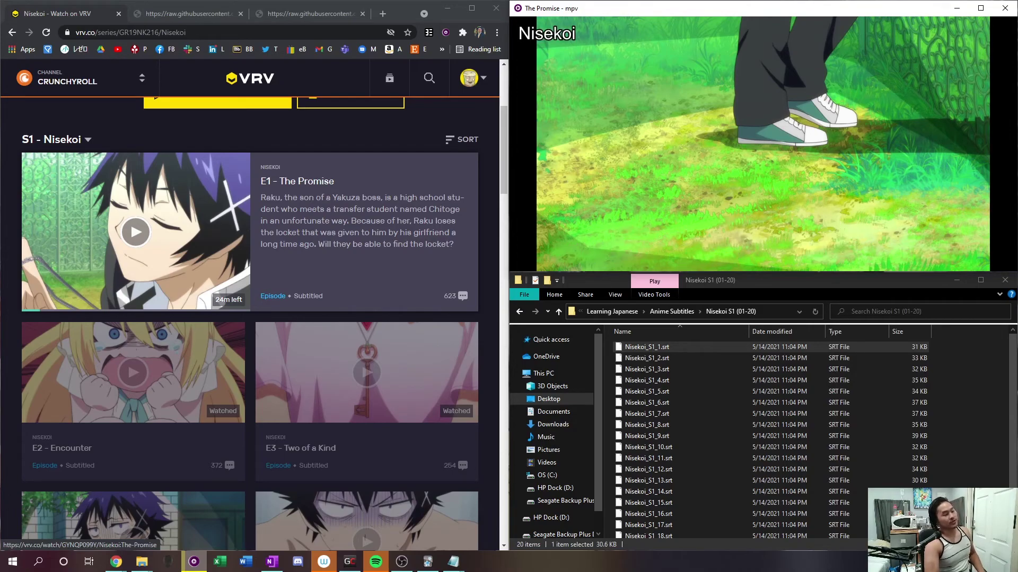
pyautogui.press('j')
pyautogui.press('j')
pyautogui.press('j')
pyautogui.press('j')
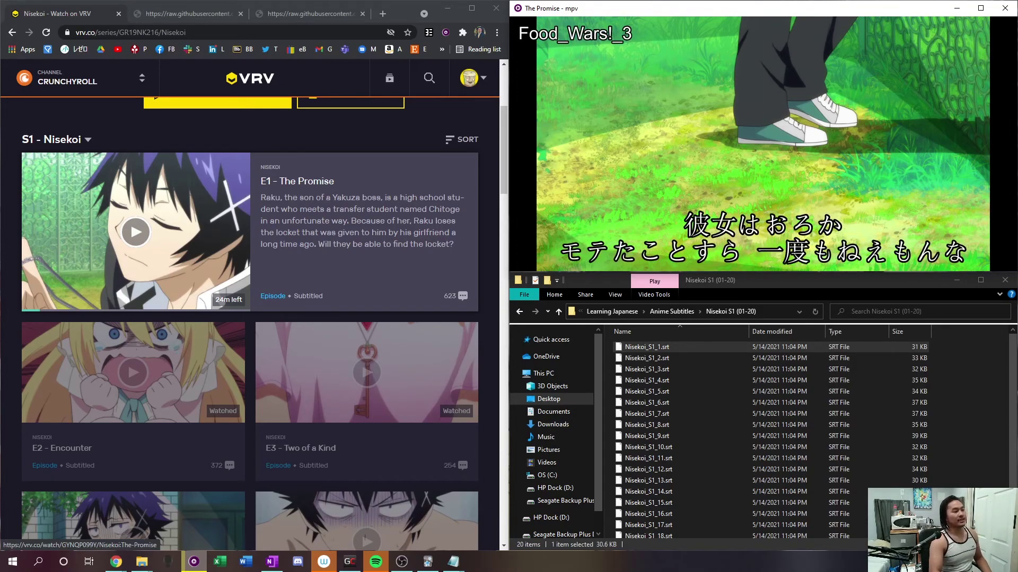
pyautogui.press('j')
pyautogui.press('j')
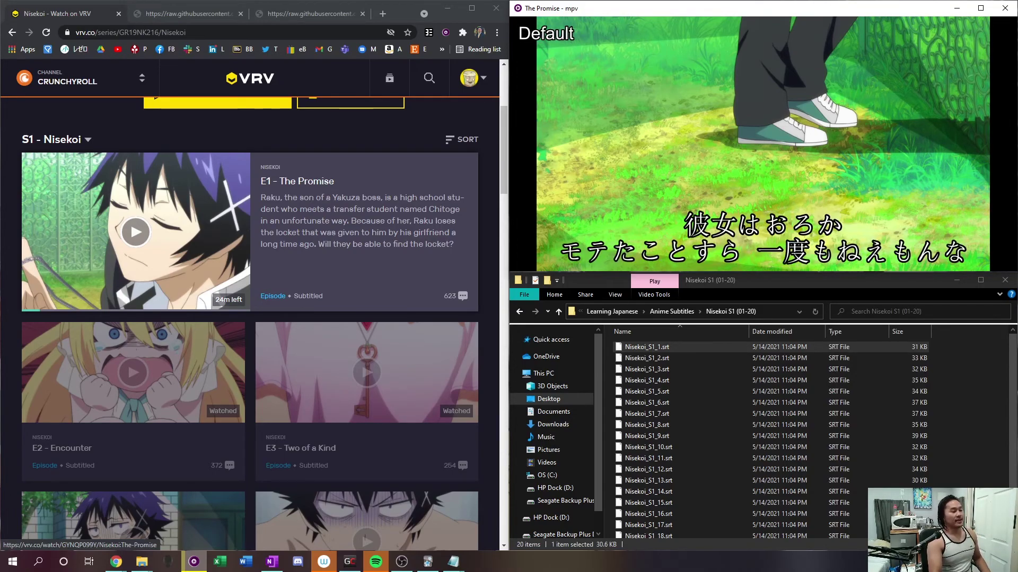
pyautogui.press('j')
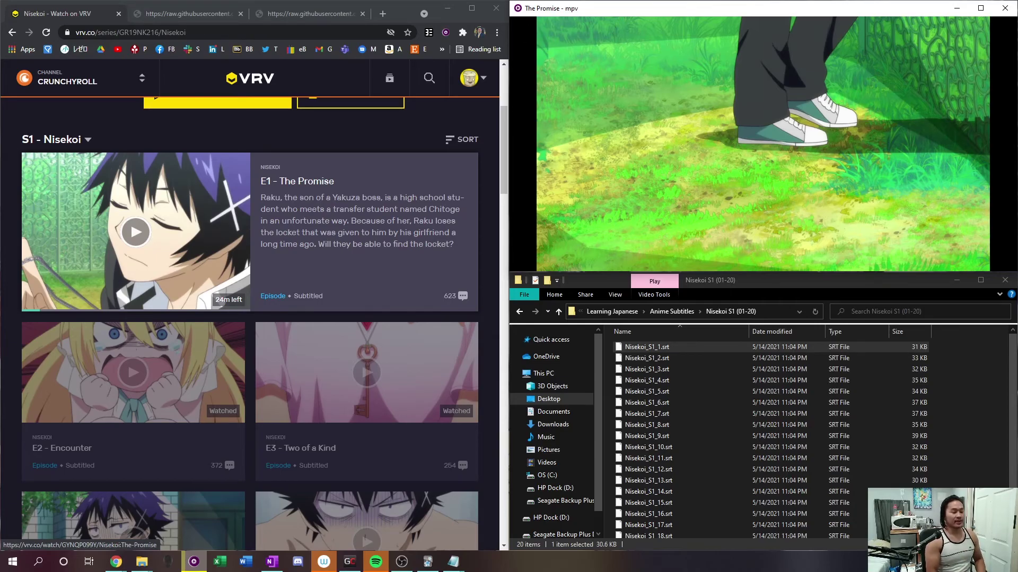